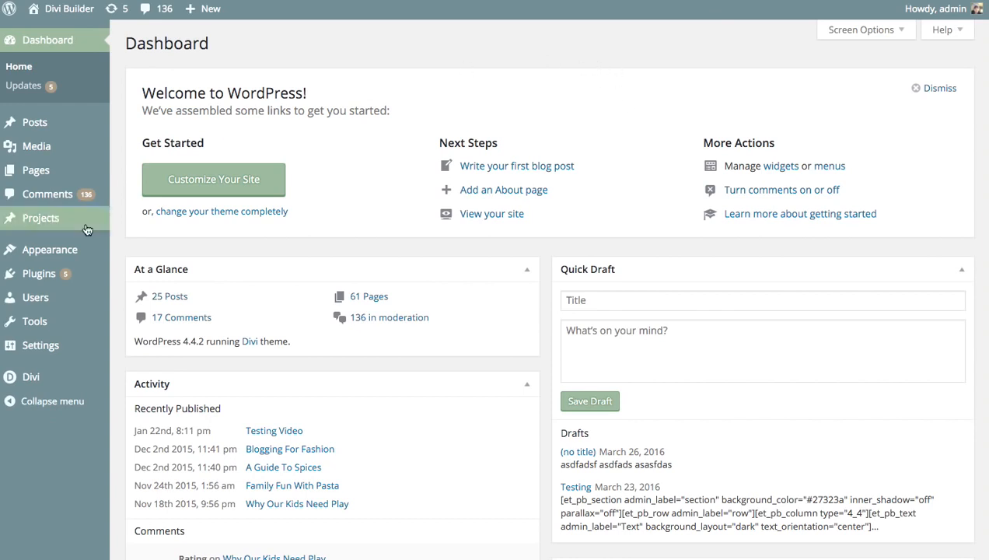
Open the Divi Library layouts and review its Export, Import and 'Only export selected items' options.
mouse_move(29, 381)
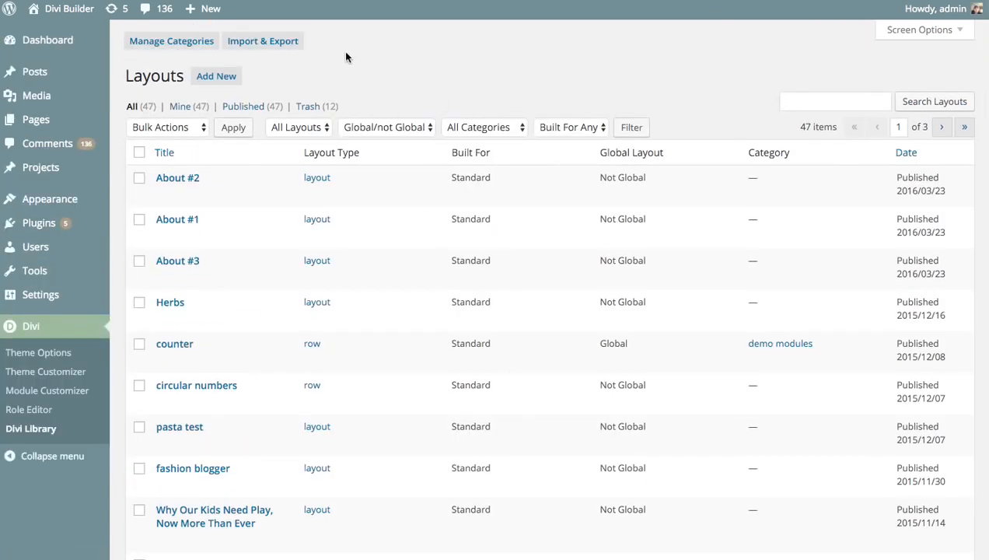
click(281, 46)
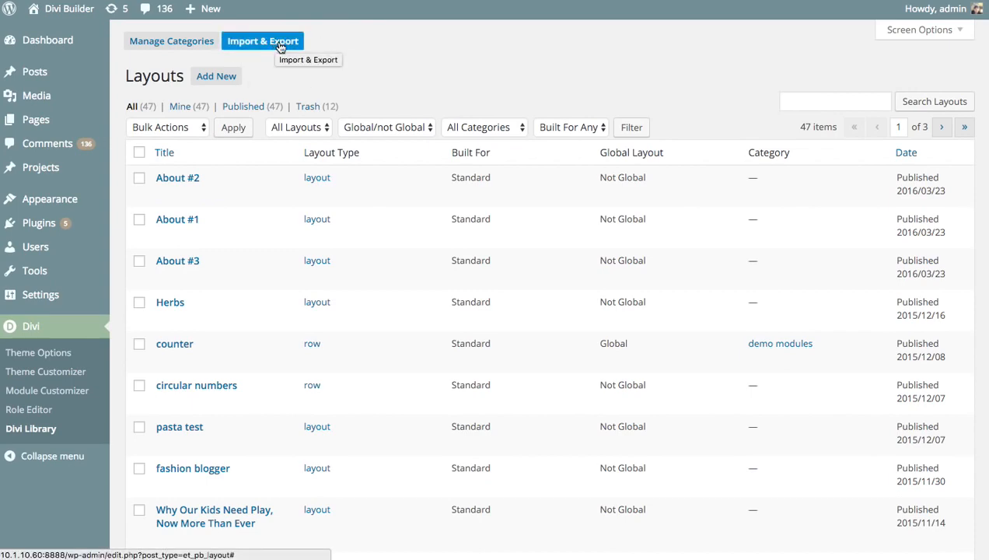
click(277, 43)
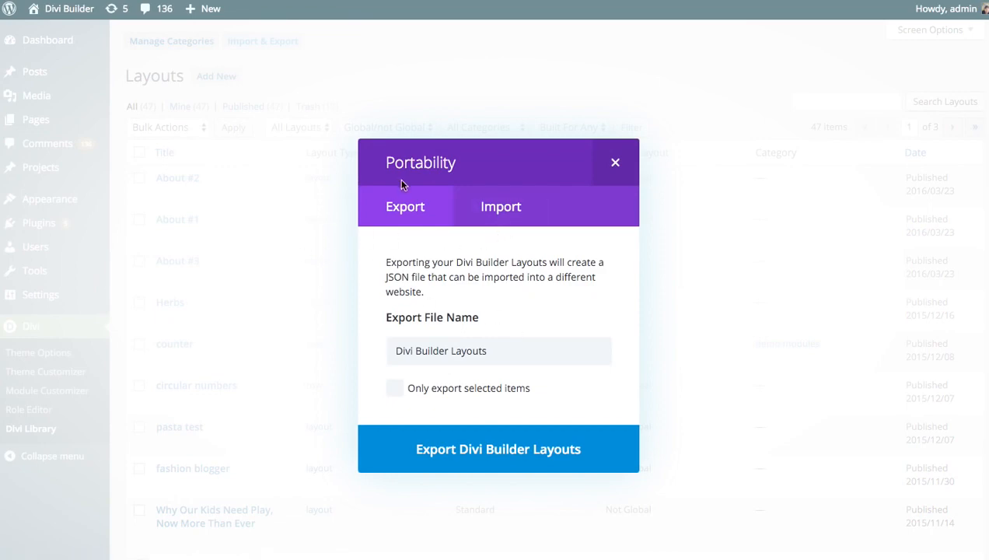
click(542, 200)
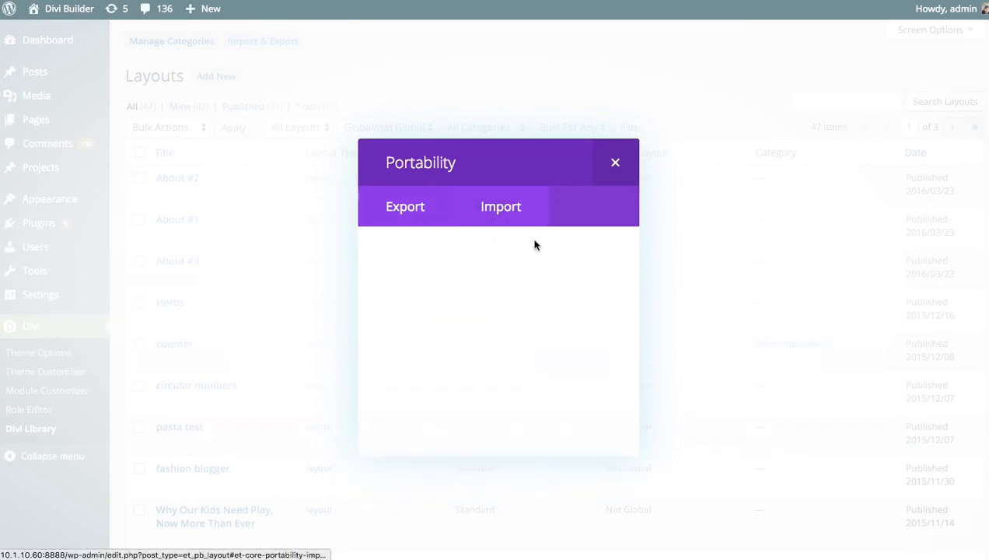
click(404, 217)
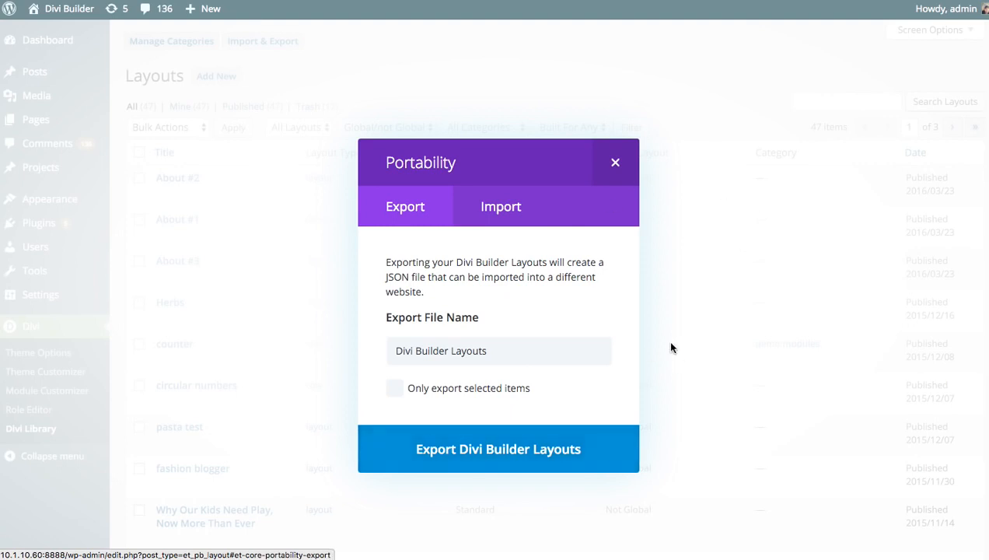
click(419, 394)
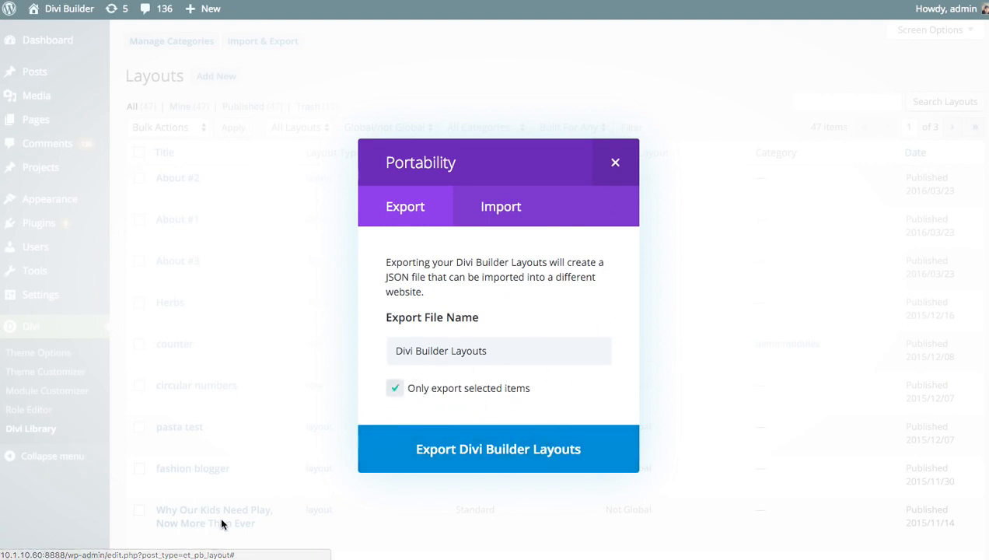
click(420, 389)
click(615, 164)
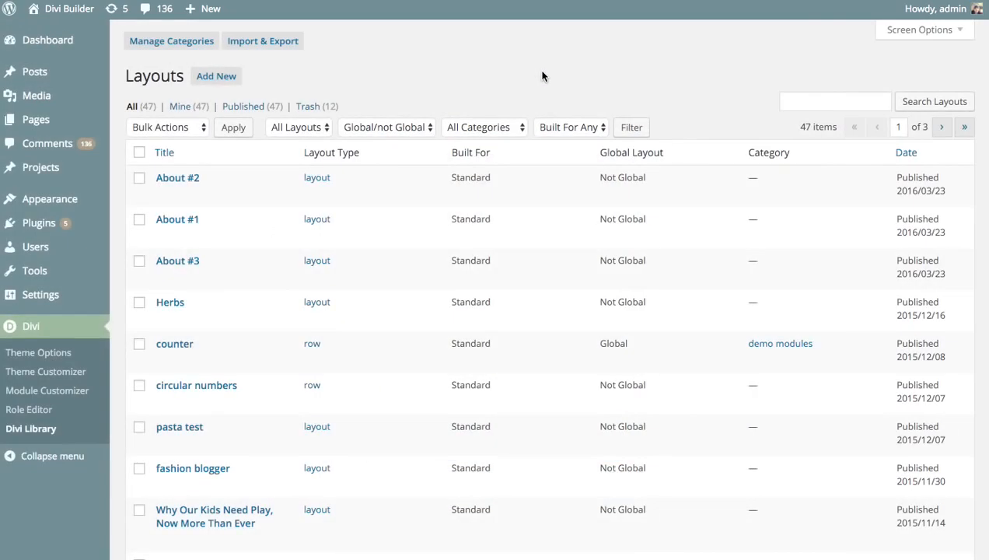
Select the About #2, About #1 and About #3 layouts and open Import & Export.
scroll(982, 84, down, 10)
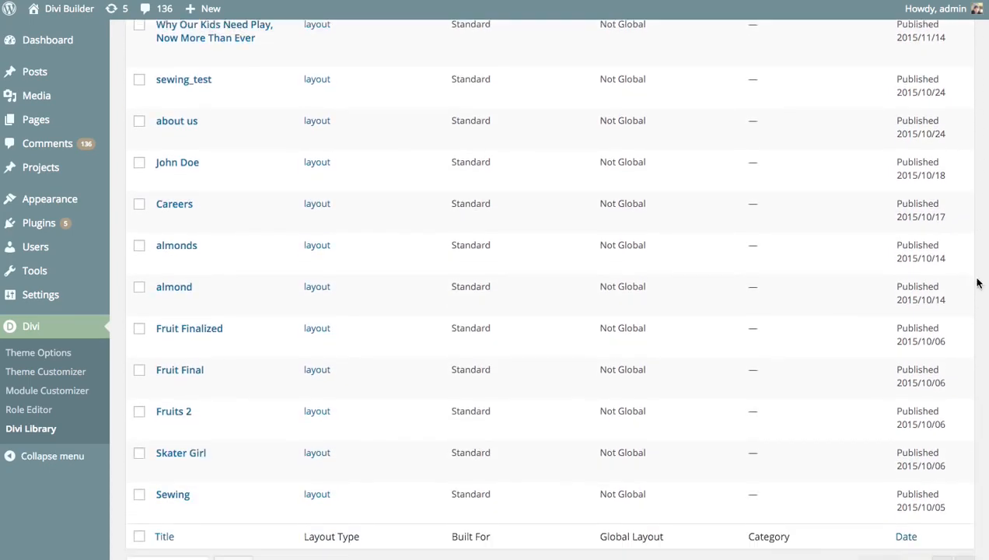
scroll(974, 350, up, 1)
scroll(978, 264, up, 8)
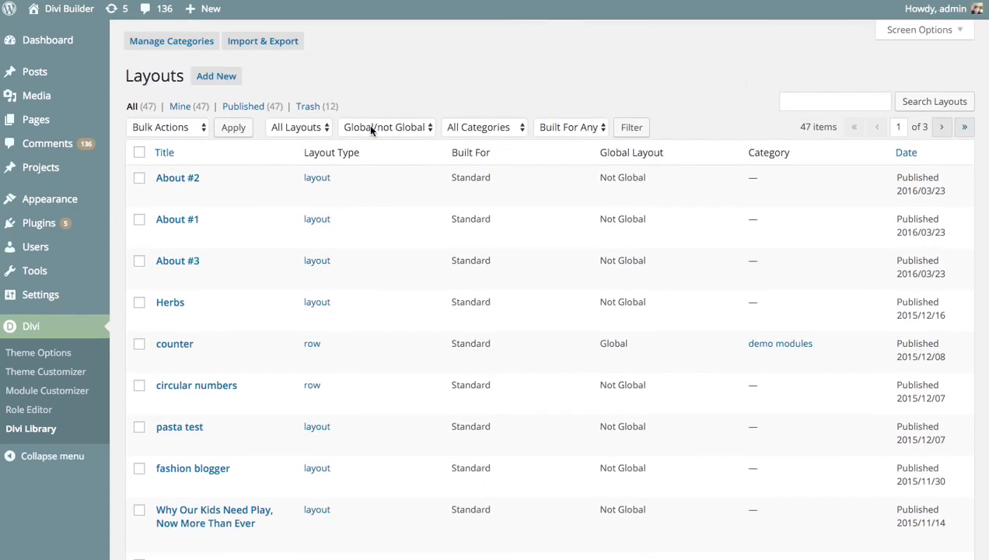
click(140, 178)
click(140, 219)
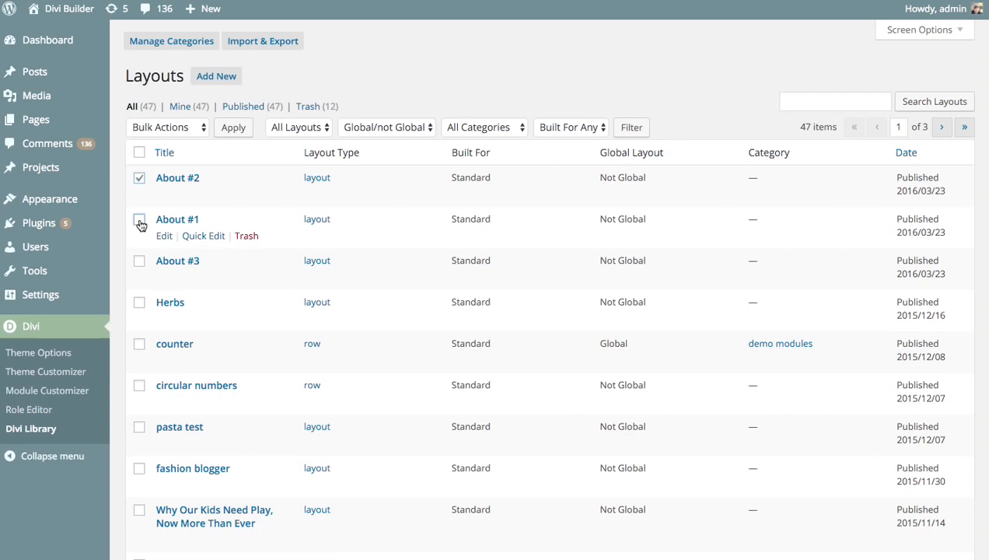
click(139, 262)
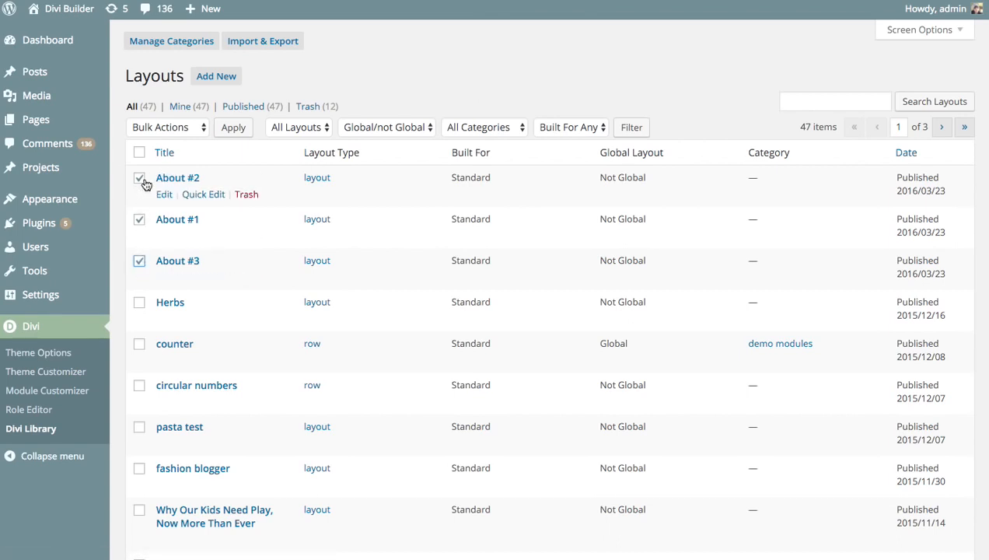
click(276, 38)
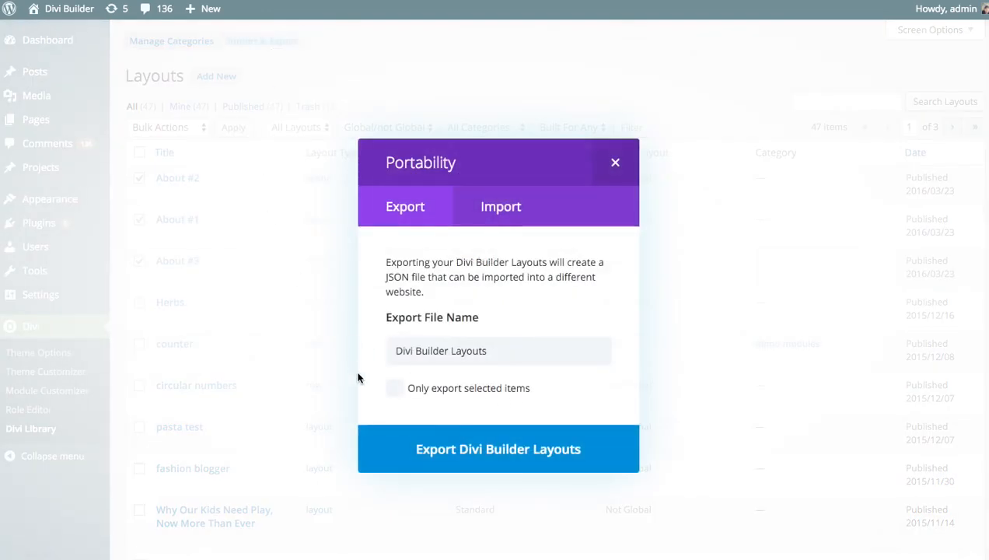
Export only the selected layouts to a file named 'About Us Library Items'.
click(394, 390)
drag(488, 350, 336, 344)
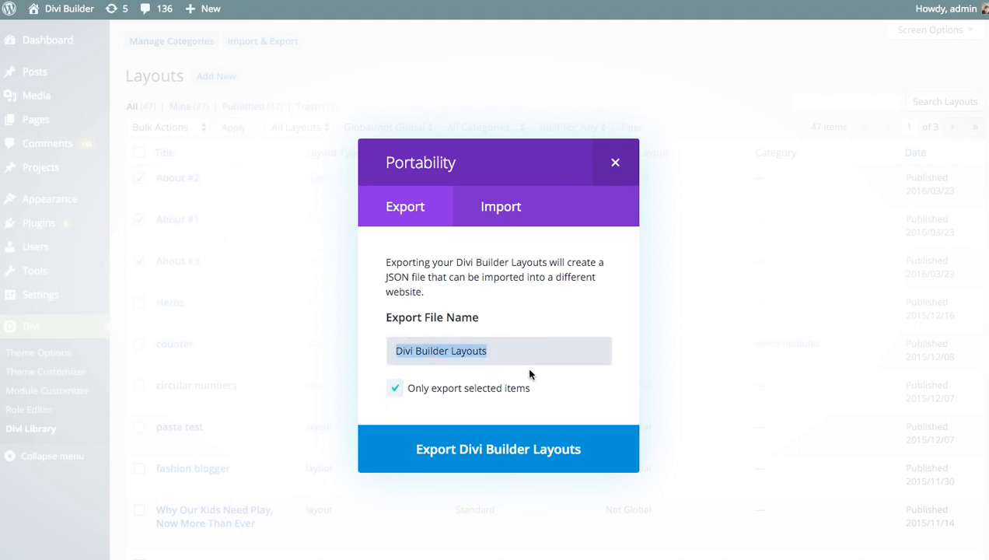
text(About Us Li)
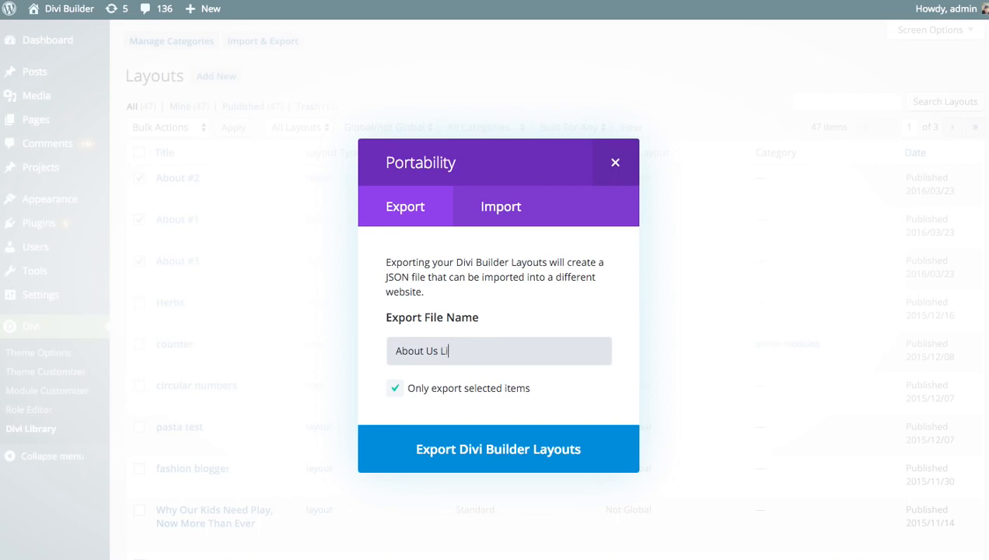
text(brary Items)
click(478, 455)
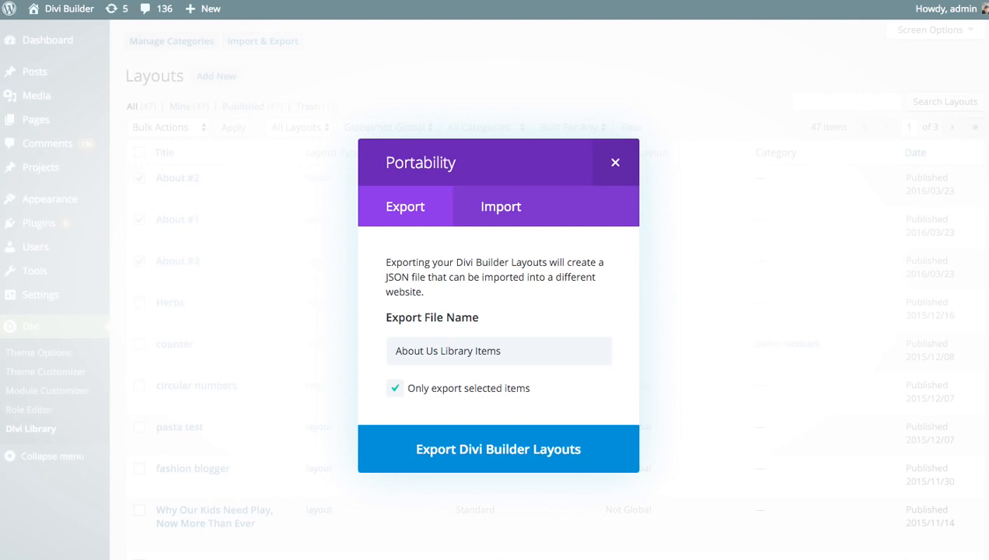
click(511, 210)
click(614, 162)
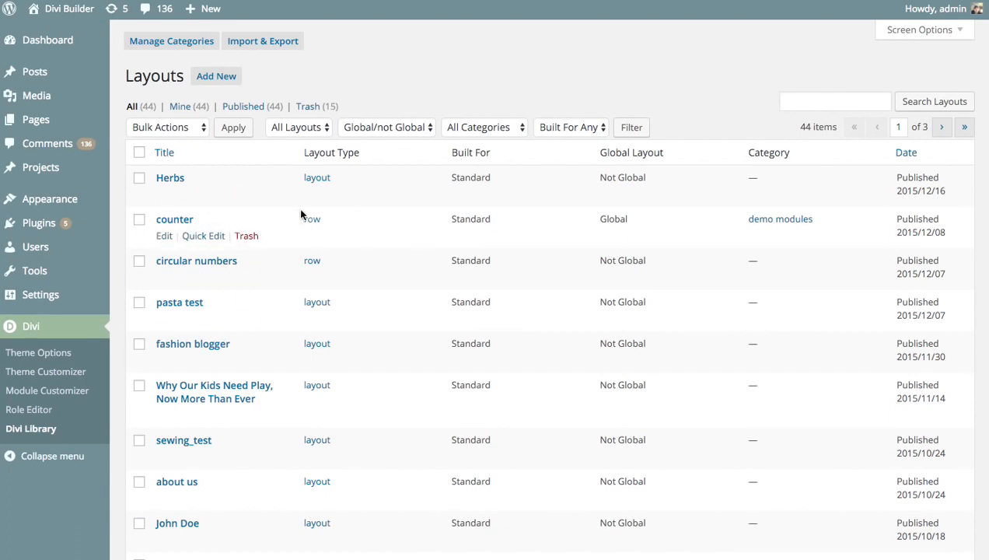
Import About Us Library Items.json into the Divi Library through the Import tab.
click(262, 42)
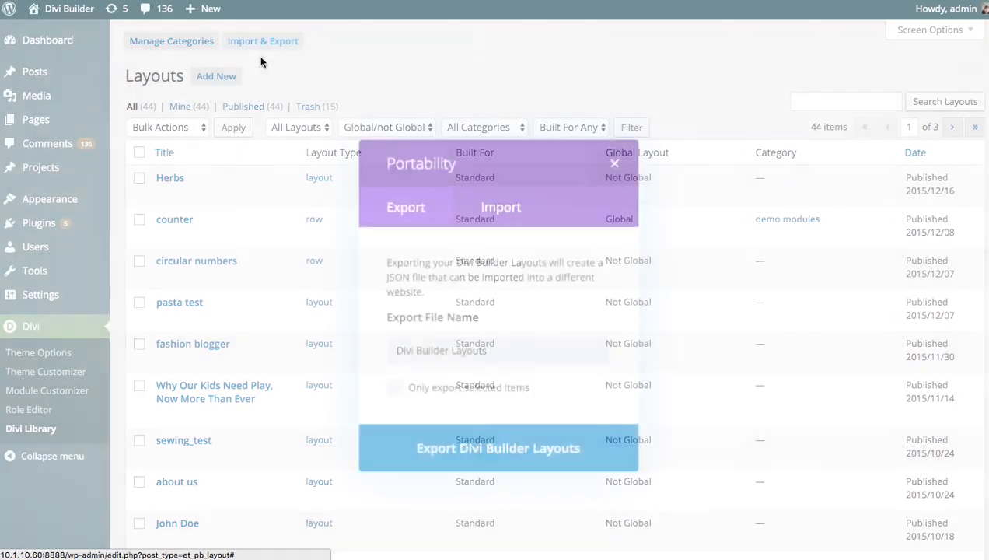
click(493, 210)
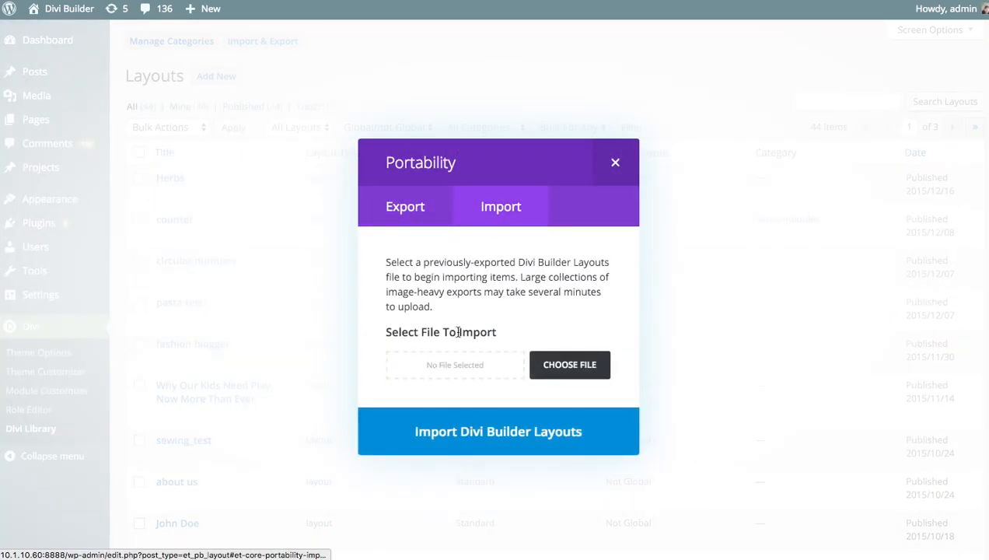
click(563, 374)
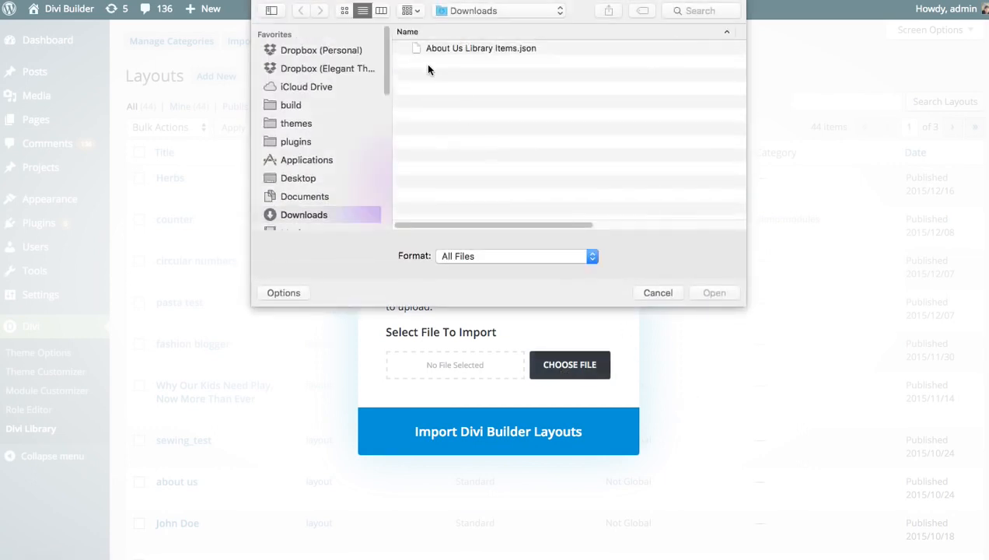
click(451, 50)
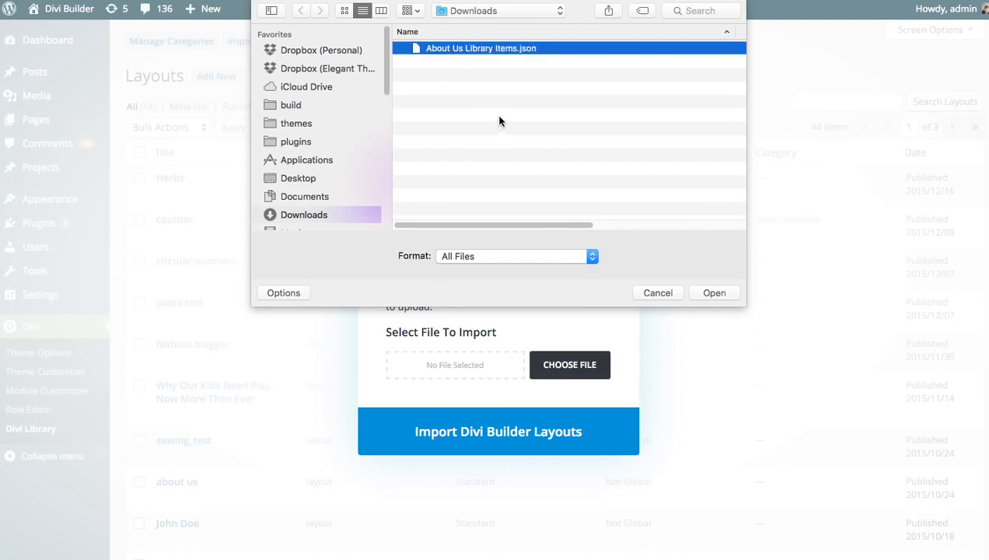
click(730, 295)
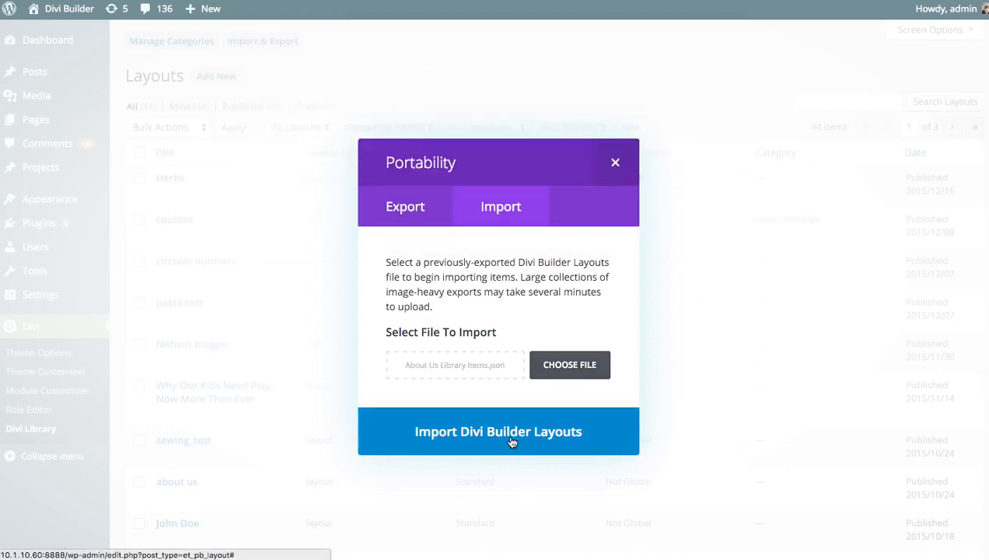
click(510, 439)
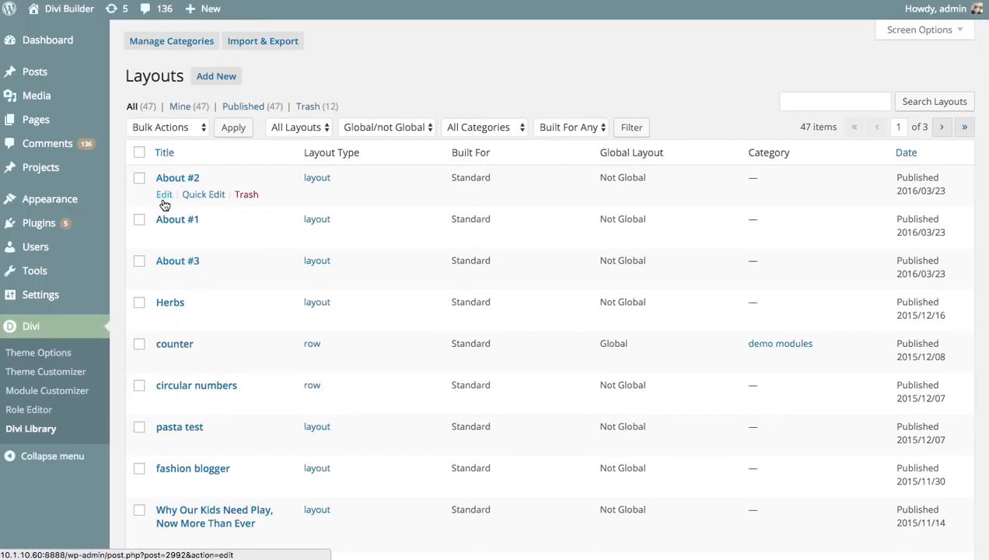
Open About #2 in the builder, inspect its Image module settings, then start a new page.
click(165, 194)
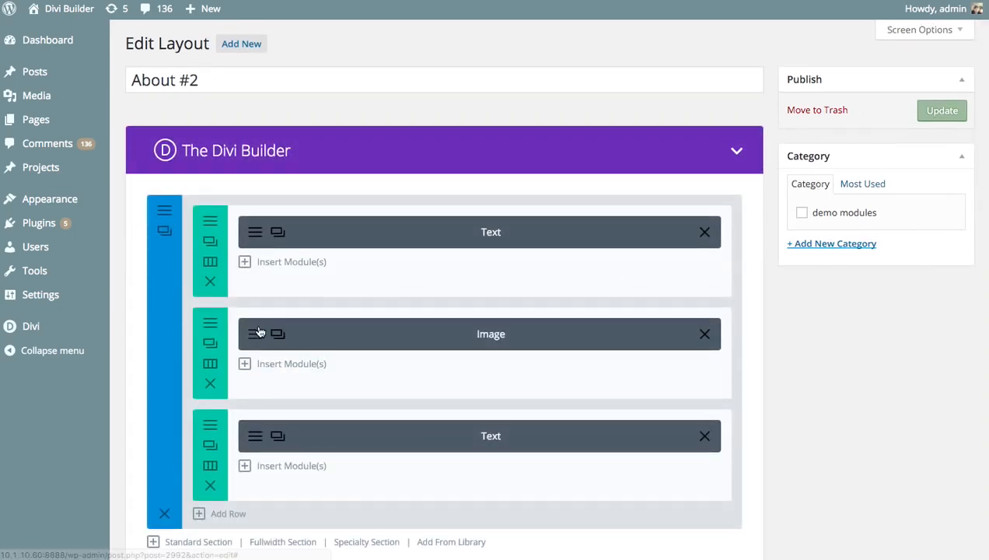
click(263, 334)
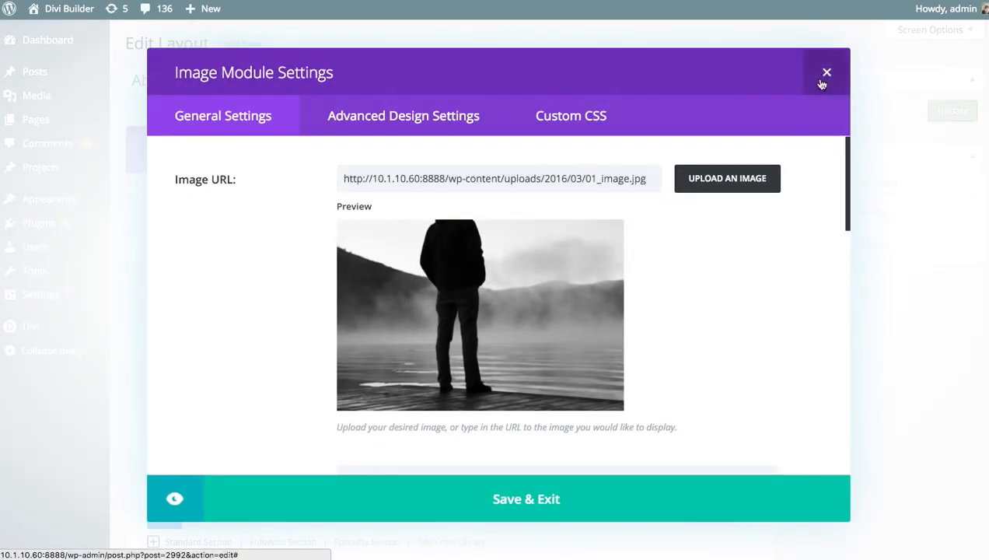
click(827, 72)
mouse_move(67, 121)
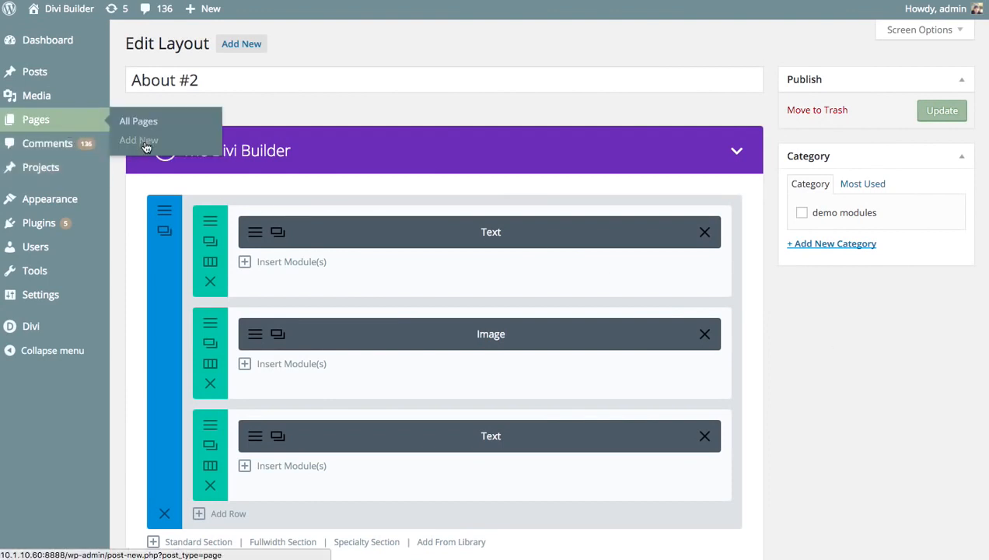
click(145, 141)
Build the new page with Divi, load the About #3 library layout, and preview it.
click(226, 160)
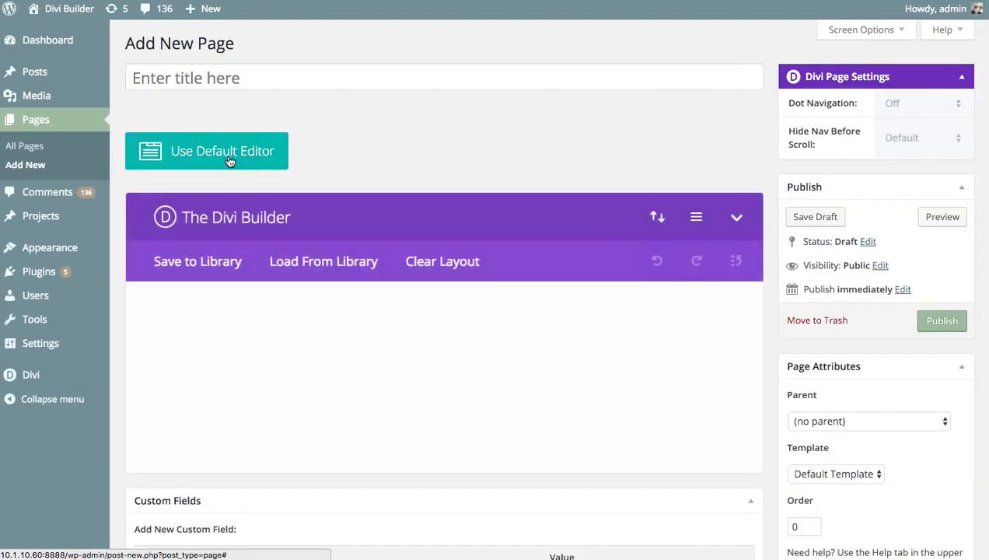
click(324, 263)
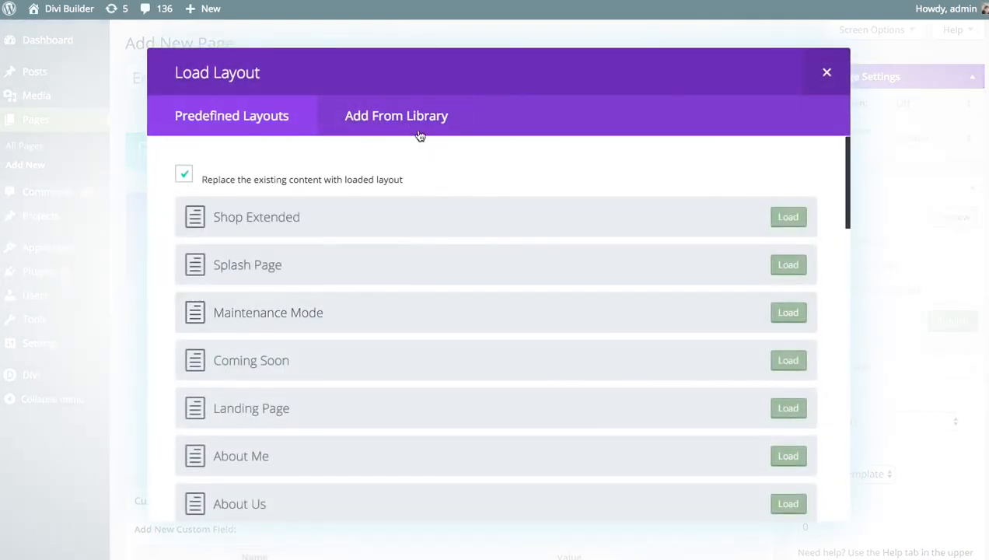
click(412, 117)
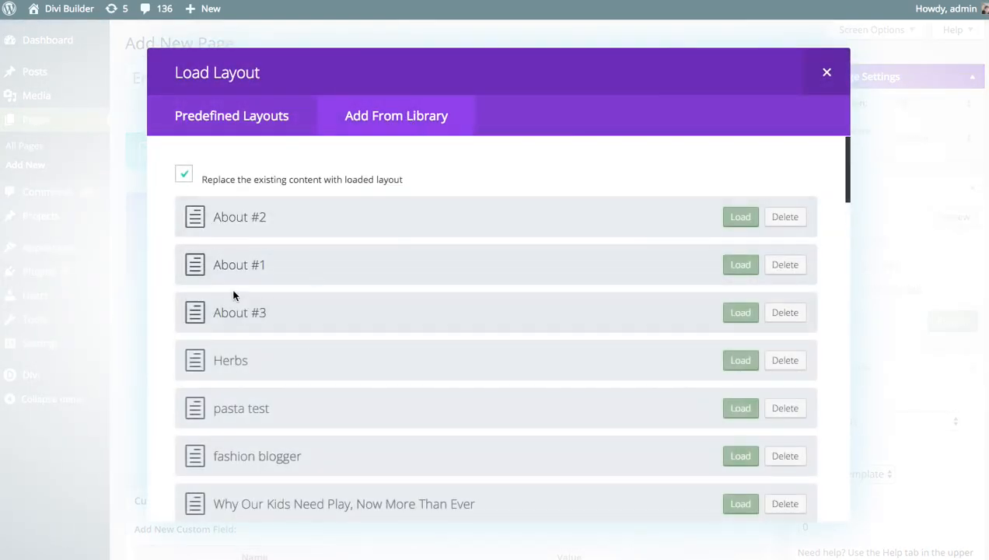
click(739, 312)
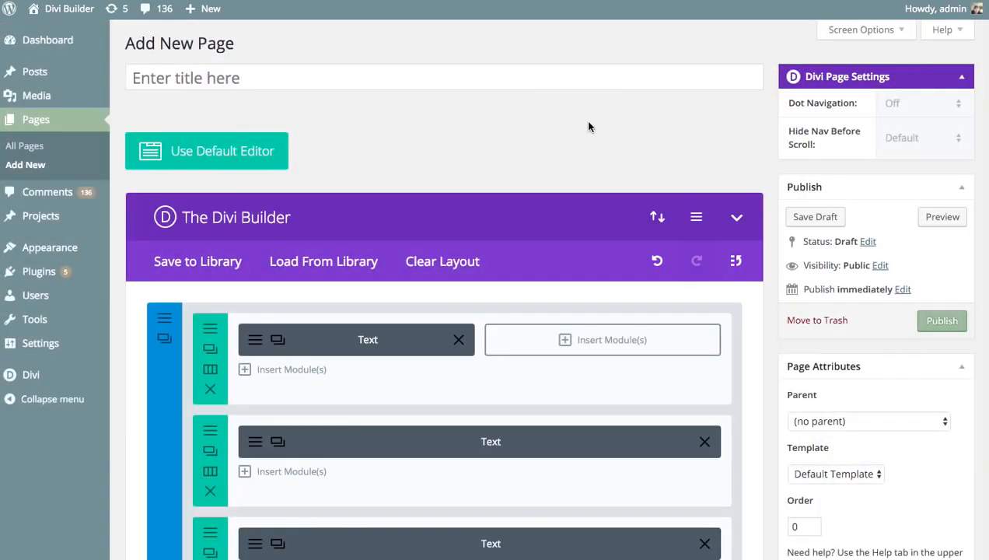
click(943, 221)
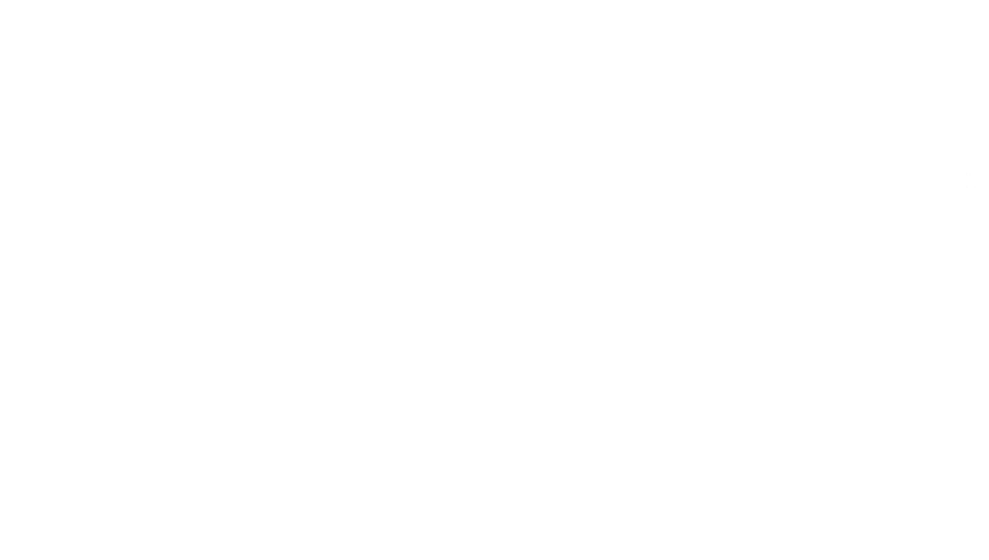
Scroll through the previewed page, then open the builder's Portability dialog.
scroll(844, 121, down, 15)
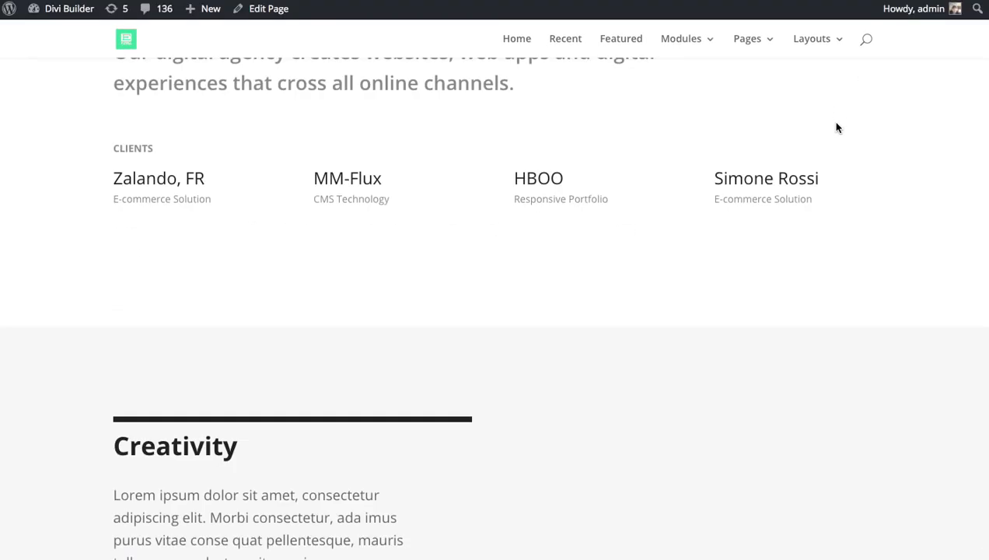
scroll(837, 126, down, 15)
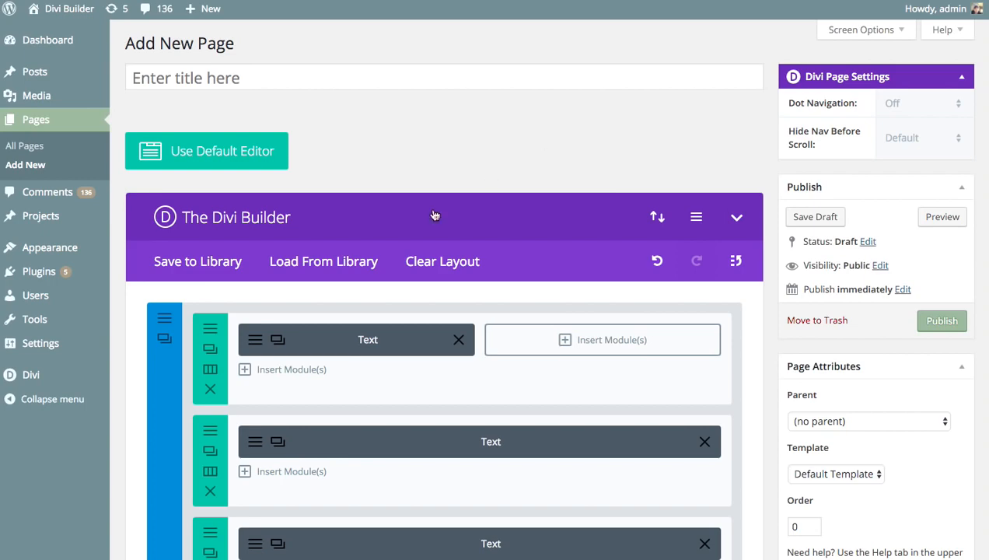
scroll(479, 192, down, 6)
scroll(479, 191, up, 6)
click(657, 219)
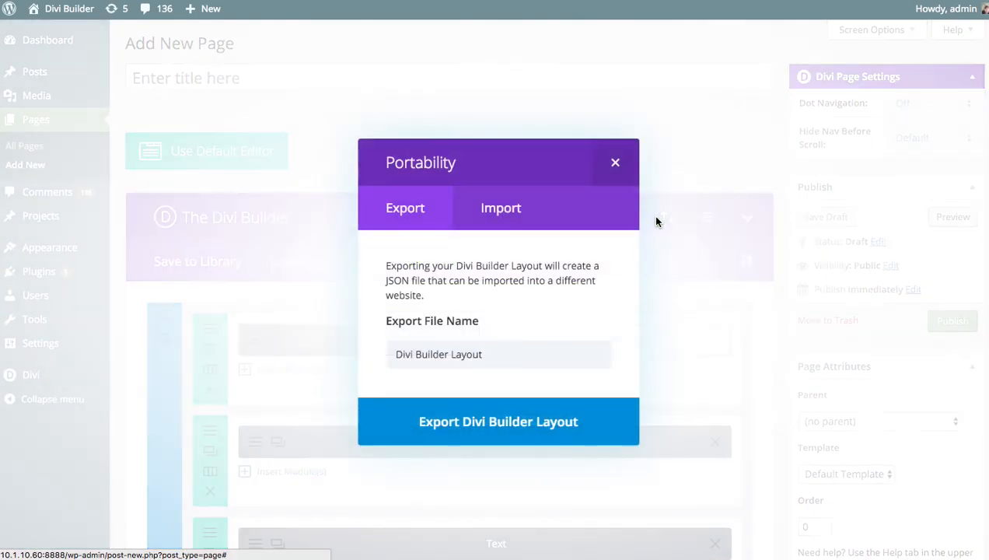
Look over the Portability Import and Export tabs, then reopen the dialog.
click(471, 226)
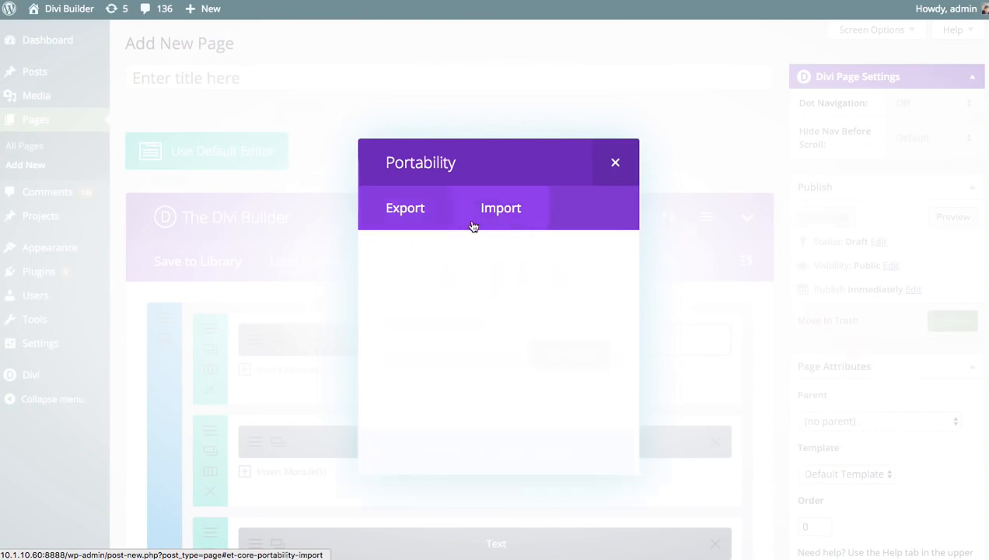
click(404, 211)
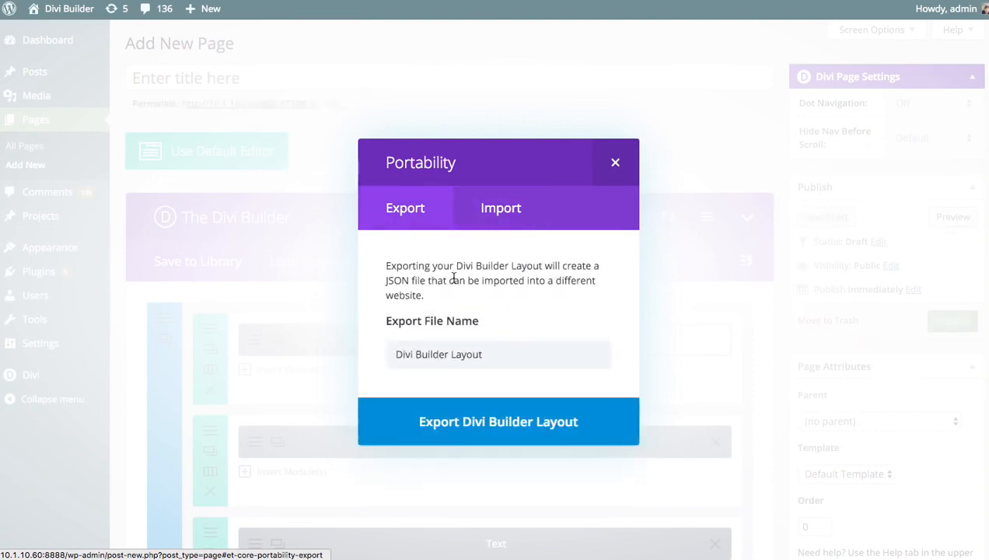
click(638, 159)
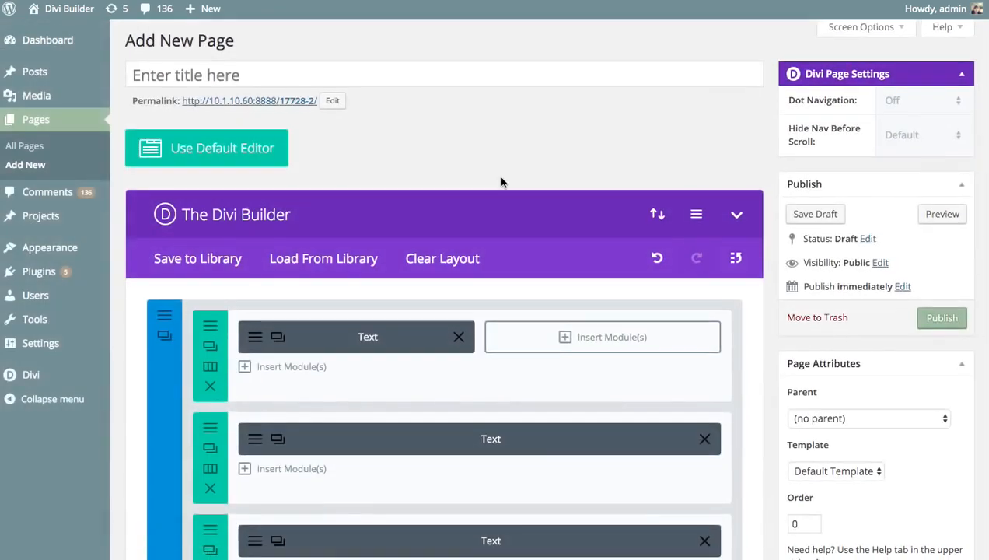
scroll(504, 233, down, 15)
scroll(520, 240, up, 15)
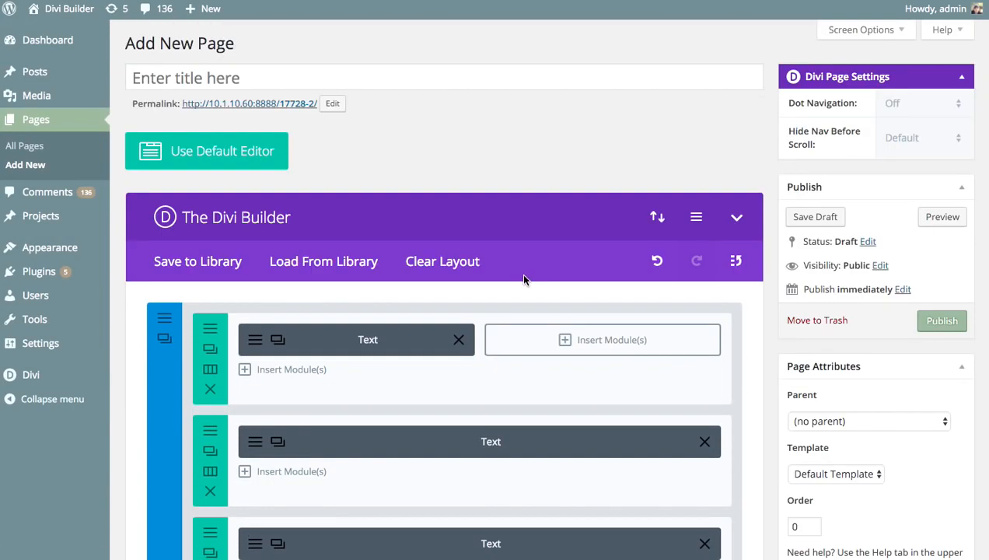
click(657, 220)
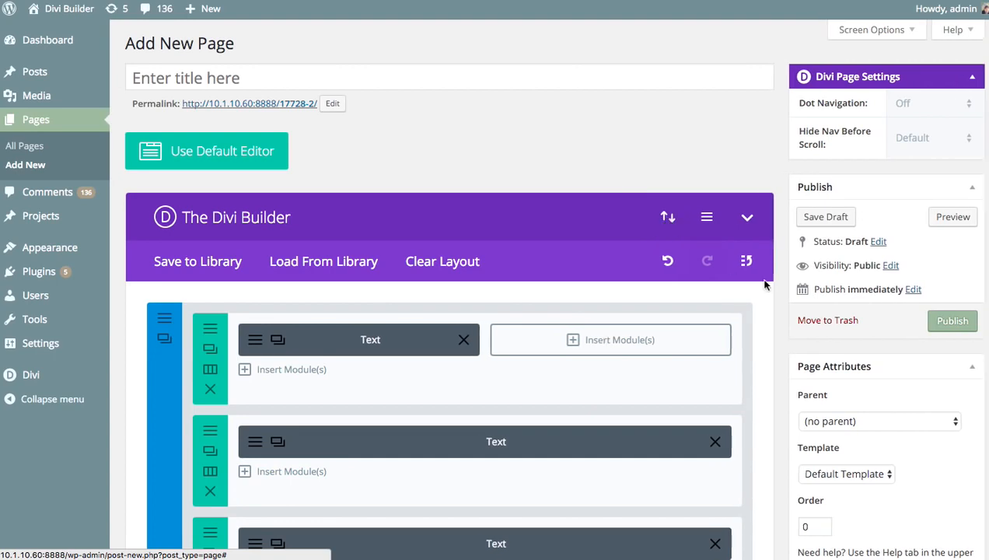
Rename the export file to 'About Us' and export the page layout as JSON.
triple_click(457, 354)
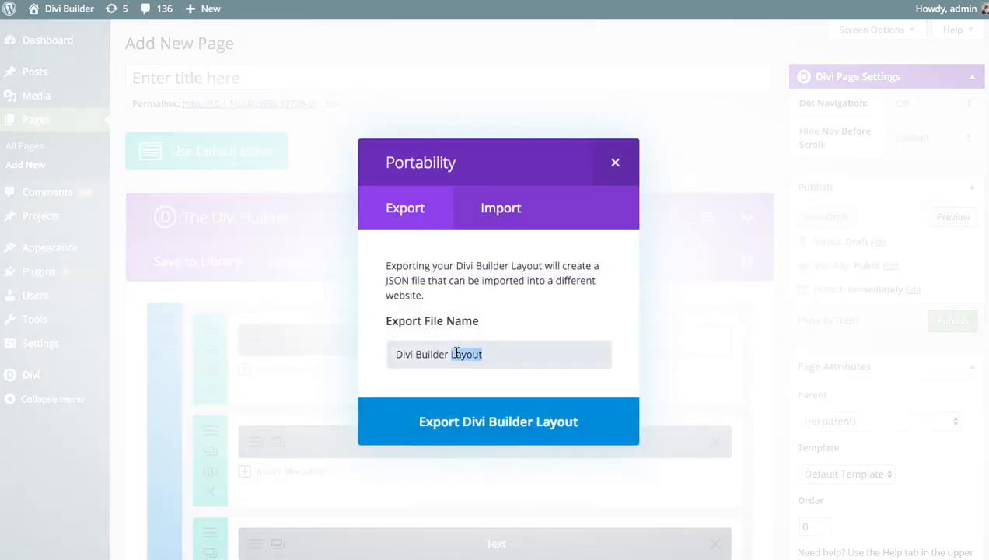
text(About us)
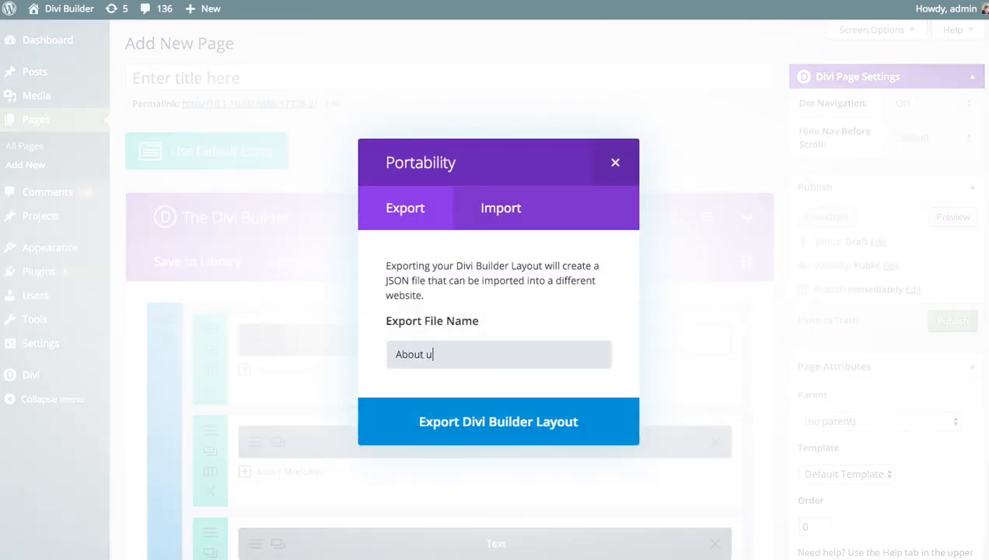
key(BackSpace)
key(BackSpace)
text(Us)
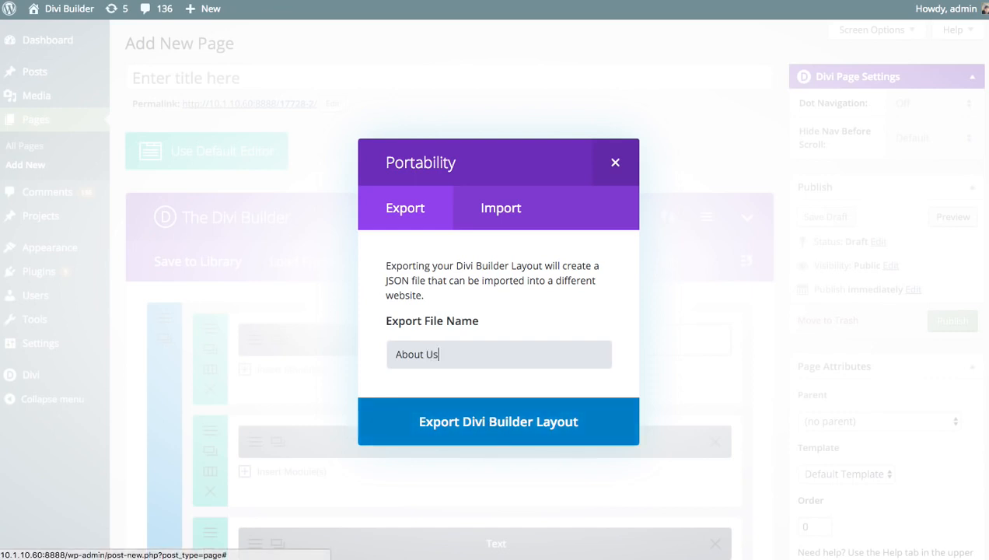
click(424, 436)
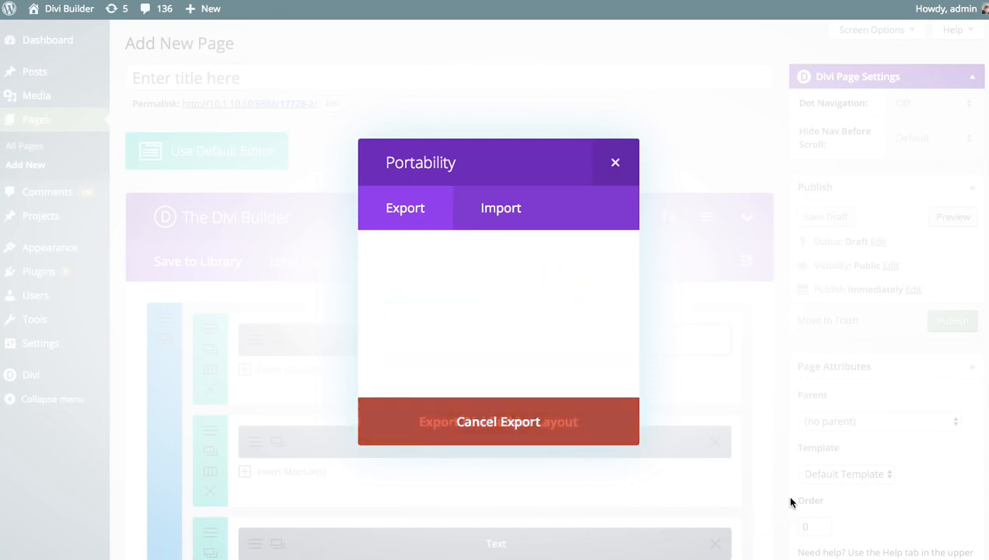
click(616, 163)
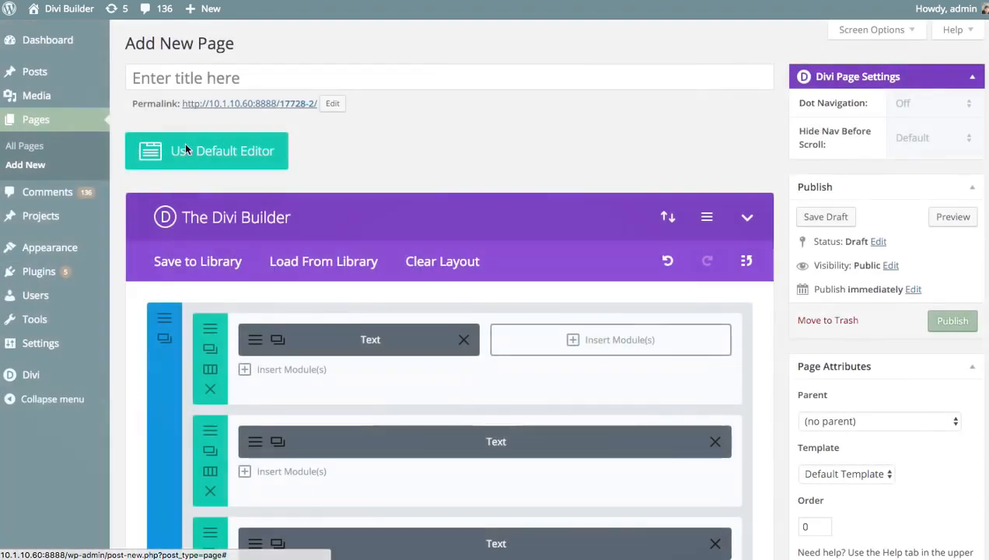
Publish the page and start a new page using the Divi Builder.
click(942, 320)
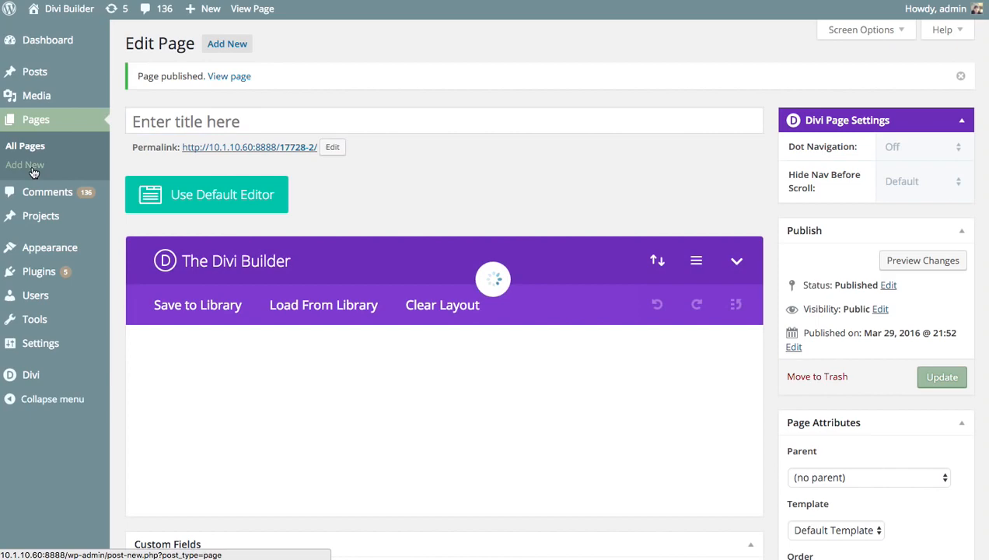
click(35, 164)
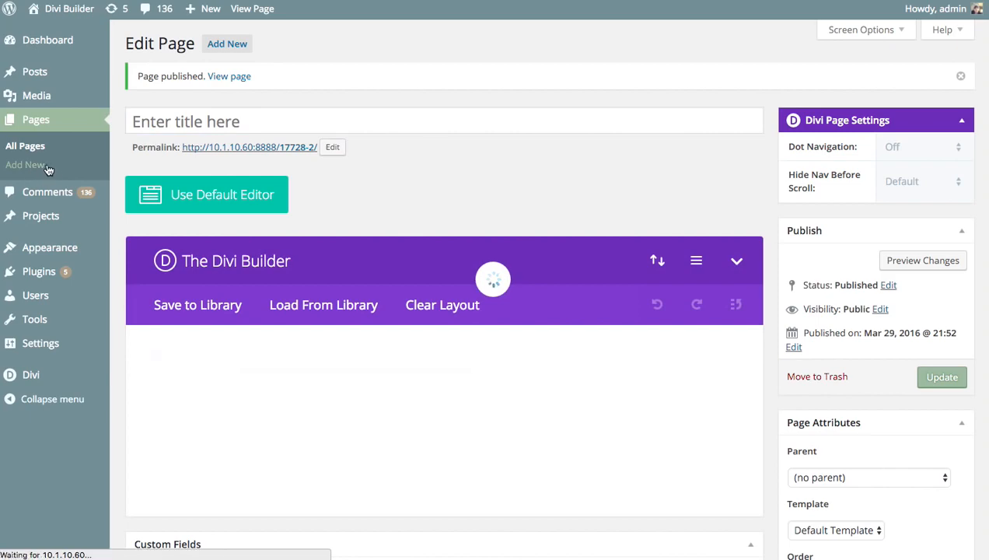
click(195, 163)
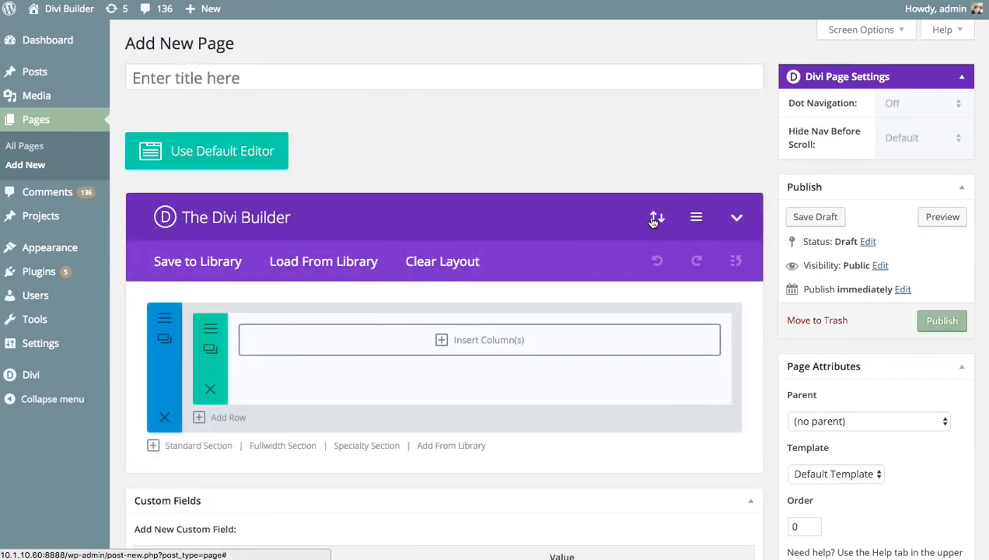
Choose About Us.json as the layout import file, leaving the backup option off.
click(658, 217)
click(533, 209)
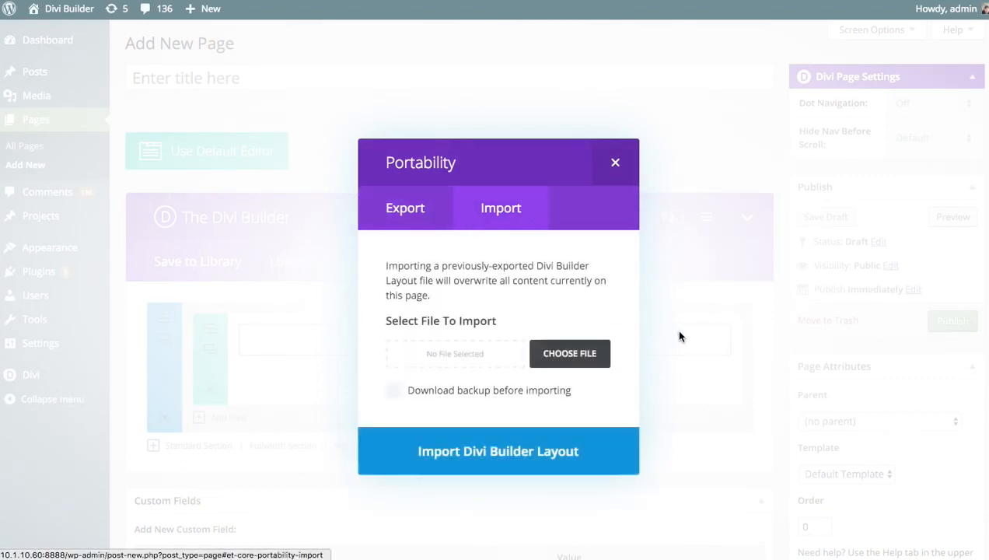
click(570, 354)
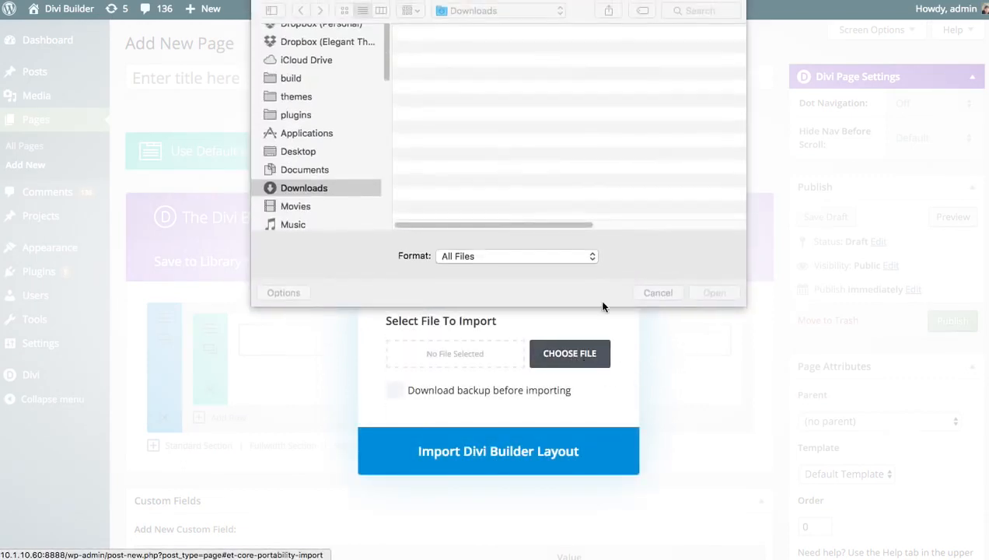
click(443, 61)
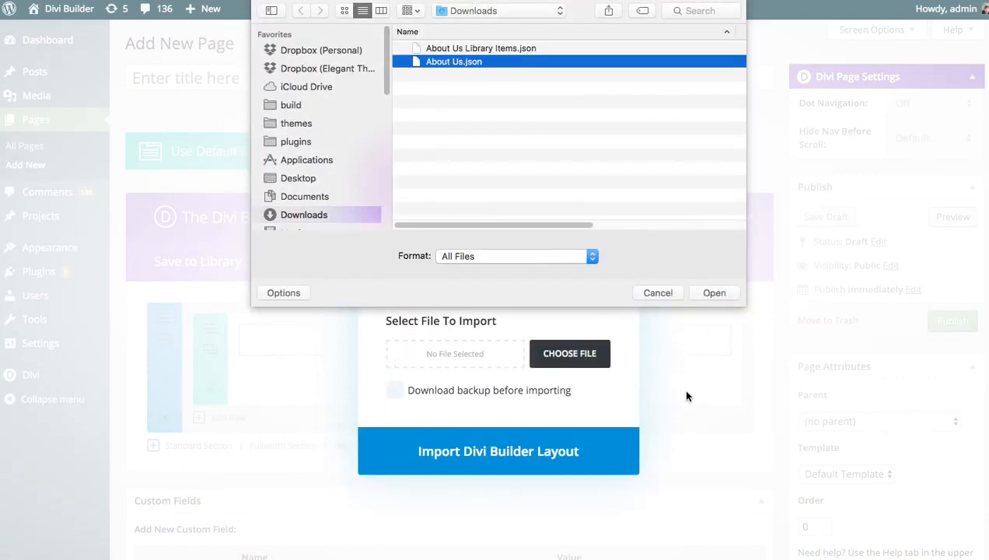
click(721, 293)
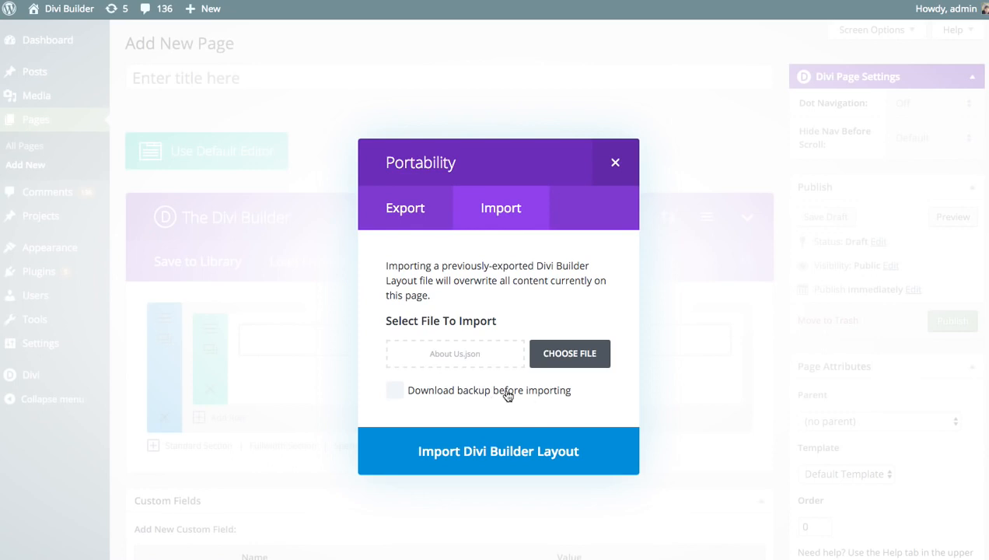
click(465, 395)
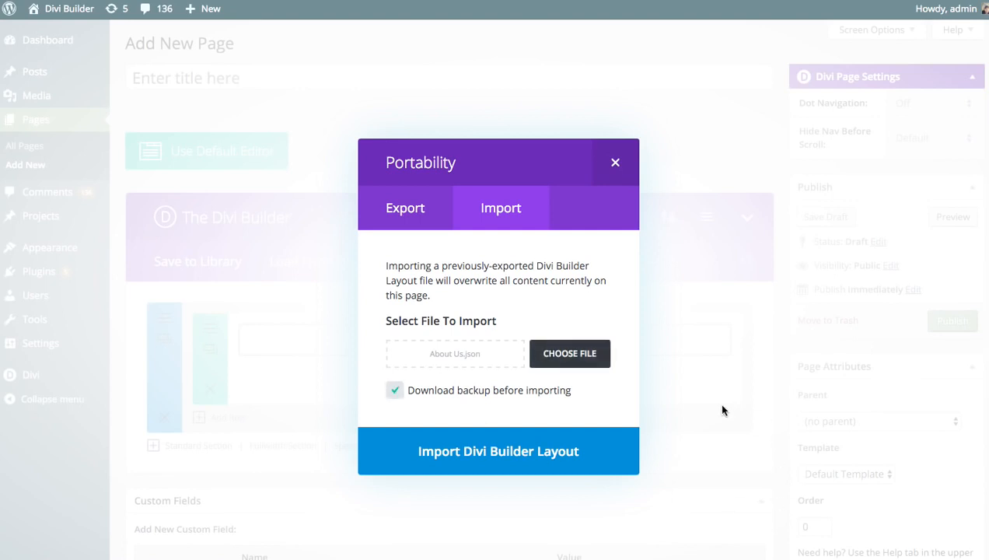
click(438, 399)
click(416, 396)
click(500, 395)
Reselect About Us.json and import it into the new page.
click(580, 355)
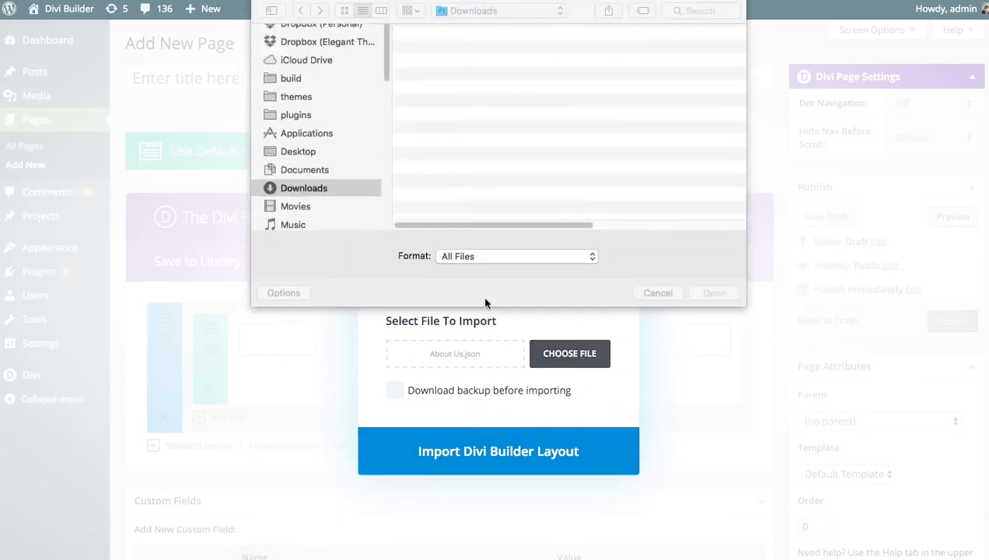
click(456, 64)
click(714, 294)
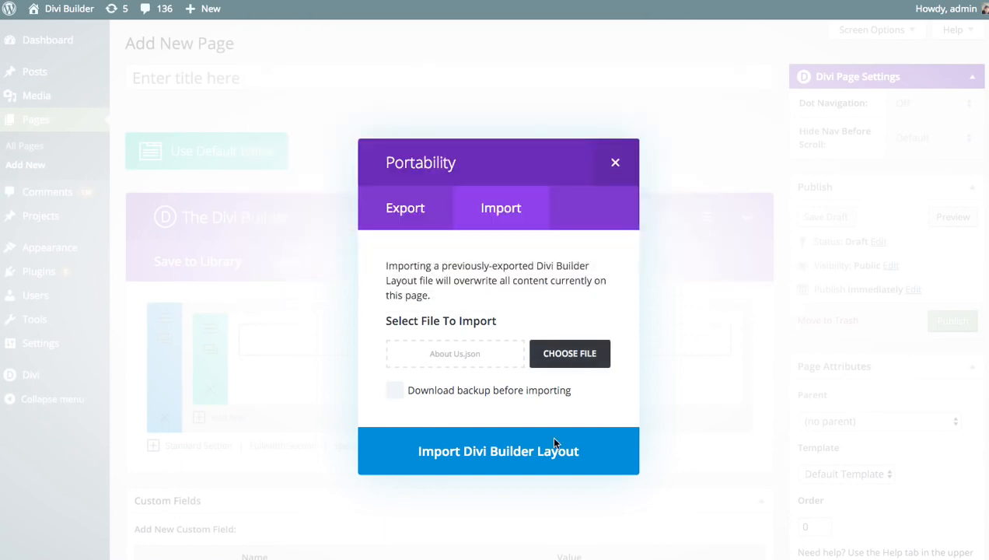
click(480, 456)
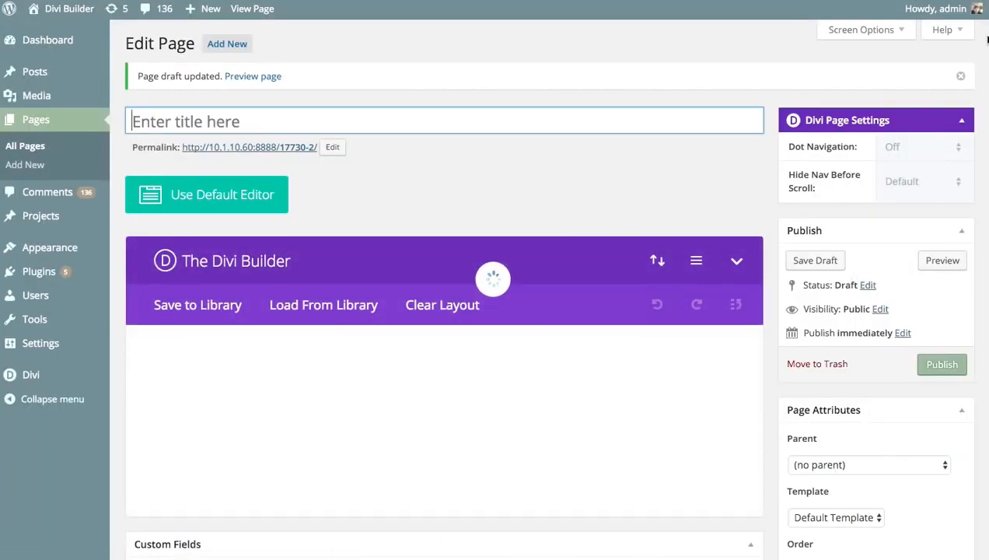
Scroll through the imported About Us layout on the new draft page.
scroll(444, 311, down, 20)
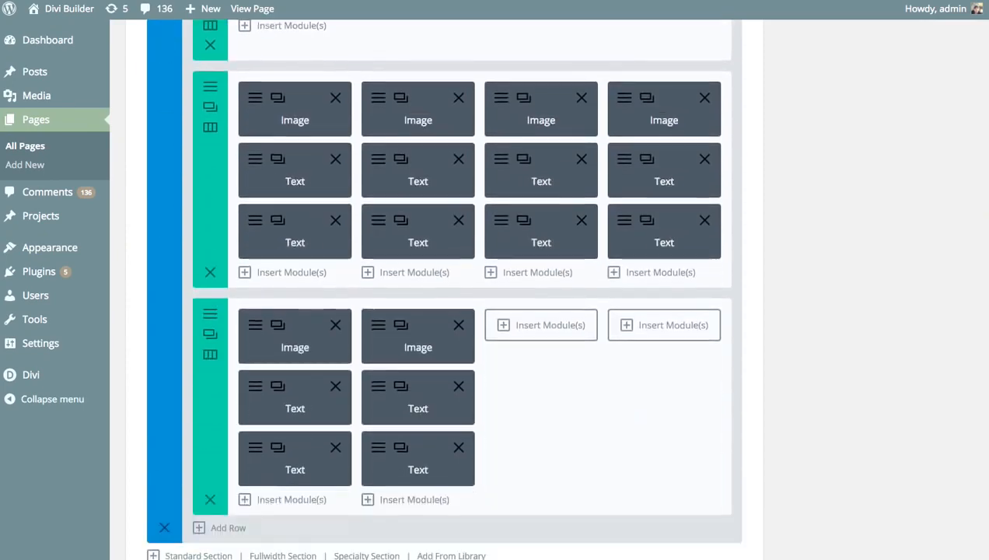
drag(986, 323, 981, 15)
click(520, 206)
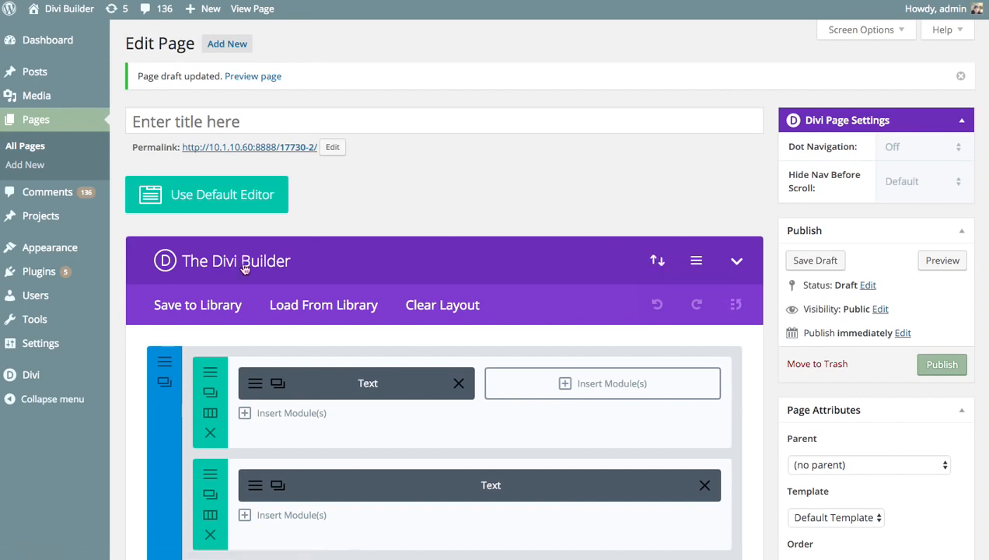
mouse_move(93, 375)
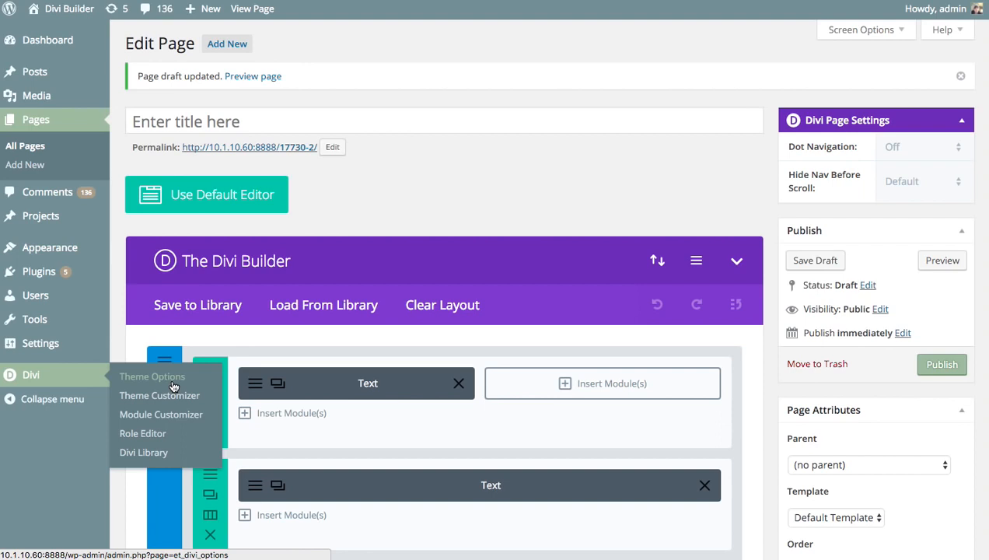
Open the Divi Role Editor and preview its Portability import options.
click(141, 438)
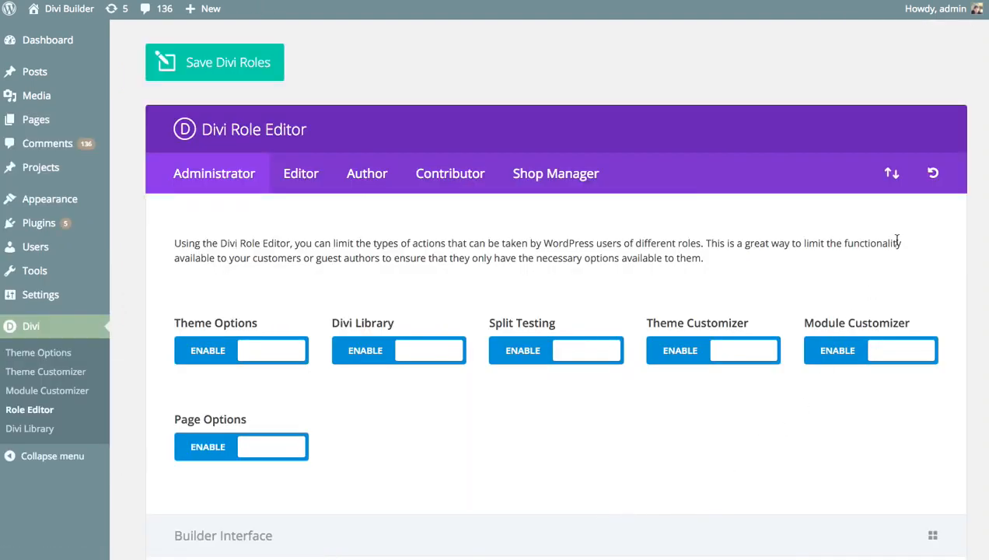
click(892, 173)
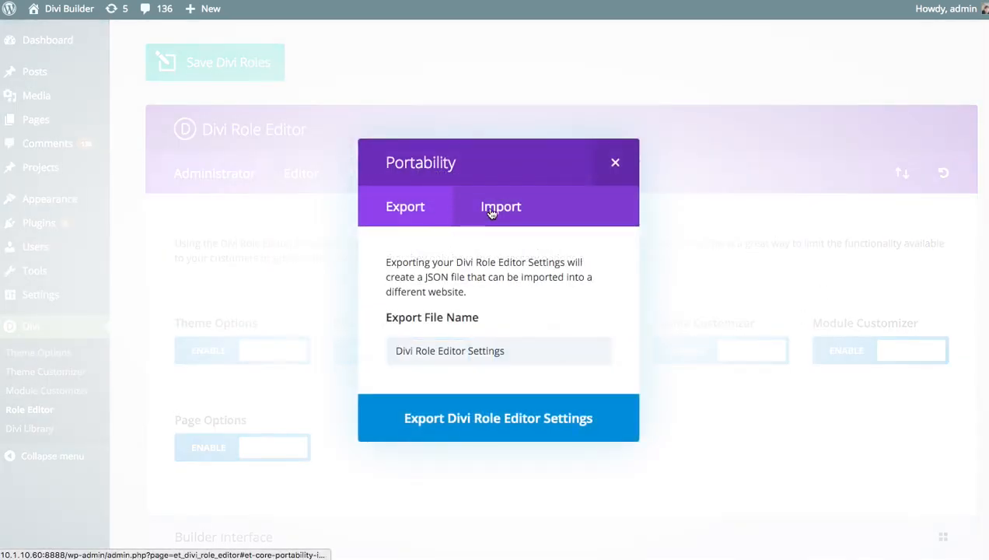
click(491, 213)
click(622, 162)
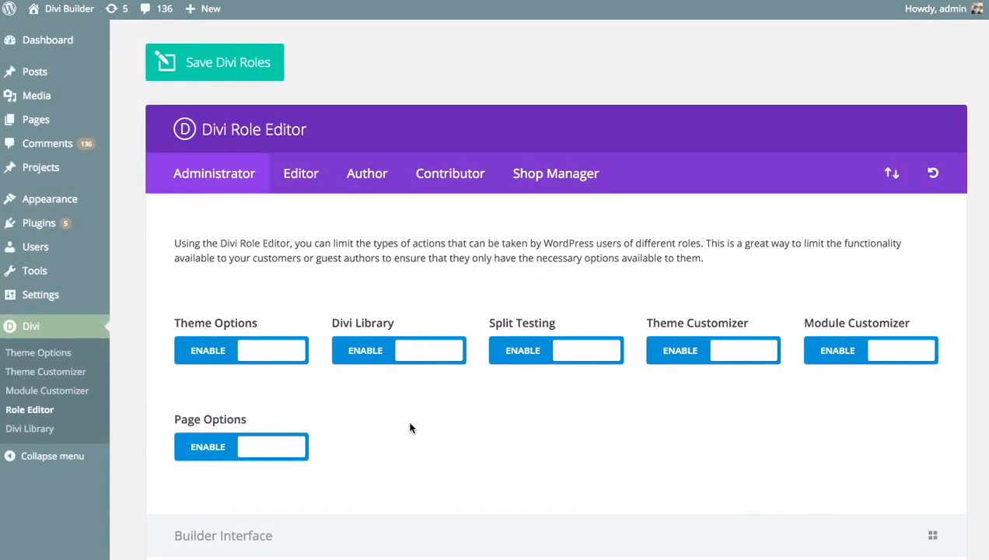
Disable Add/Delete, Edit, Move, Disable and Lock Item for the Administrator role.
scroll(419, 364, down, 3)
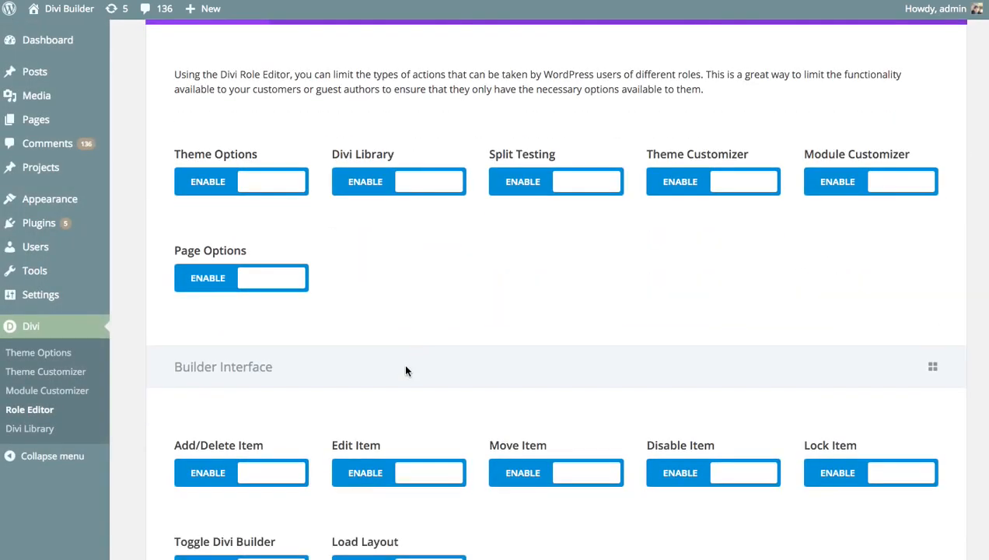
click(242, 473)
click(387, 472)
click(545, 474)
click(709, 475)
click(862, 475)
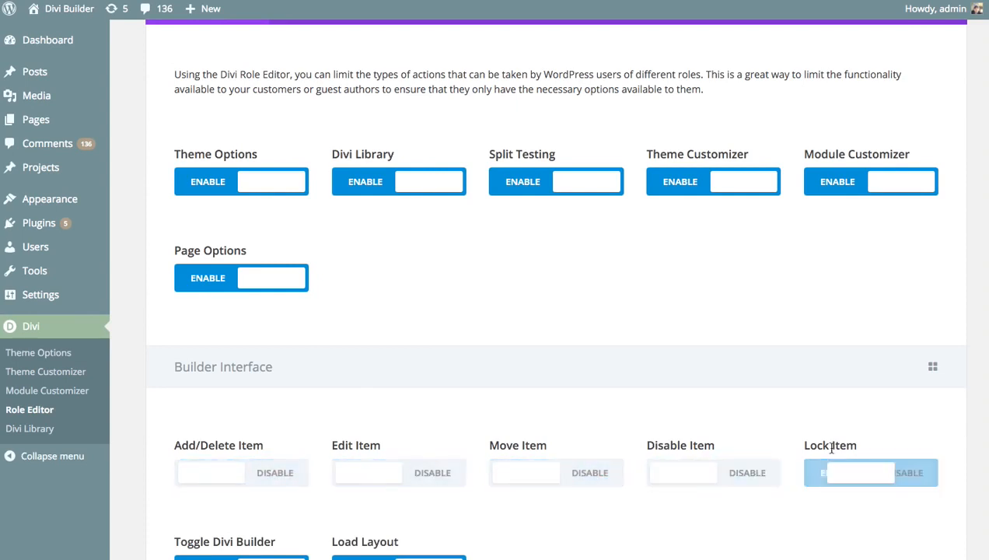
scroll(638, 327, down, 3)
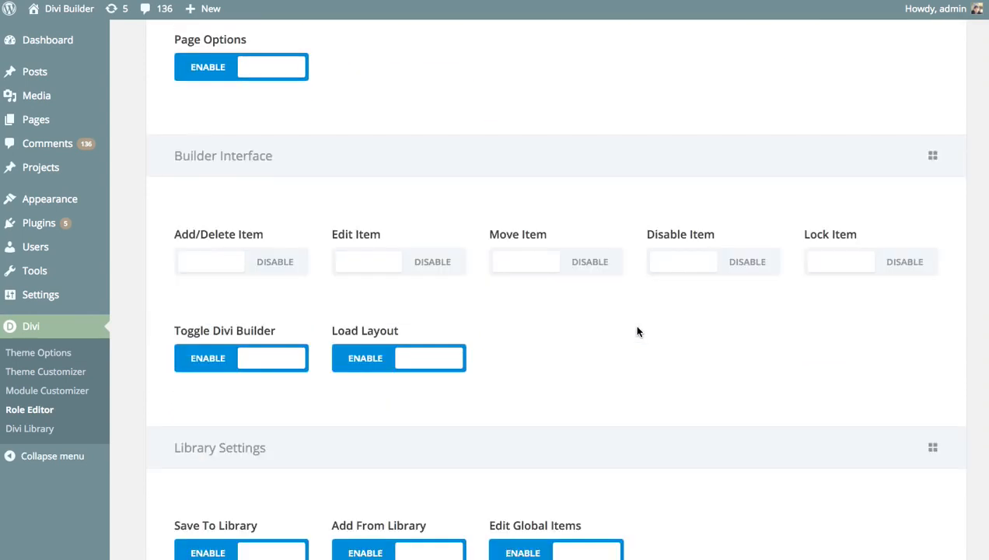
scroll(636, 330, up, 6)
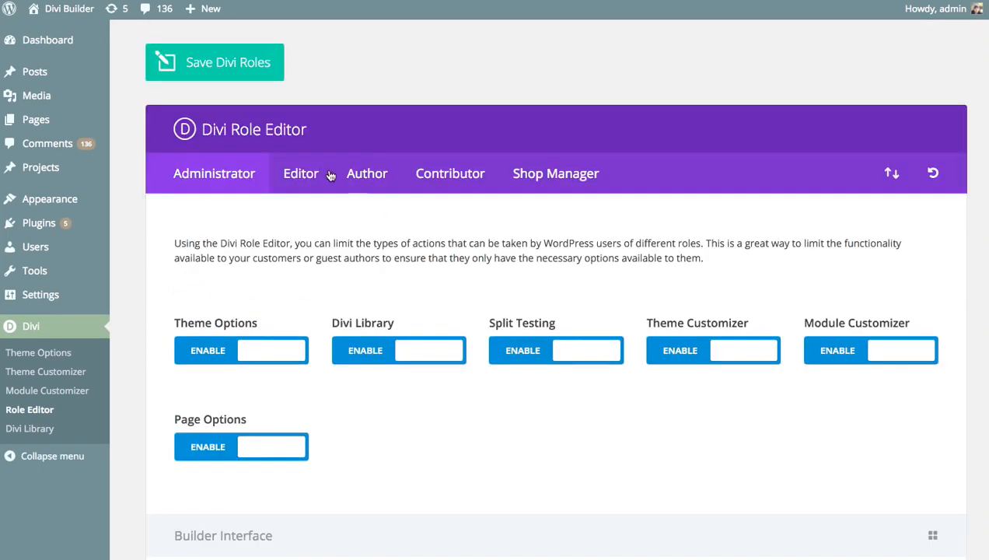
Disable Add/Delete Item, Load Layout, Move Item and Disable Item for Editor, then save roles.
click(305, 192)
scroll(483, 280, down, 8)
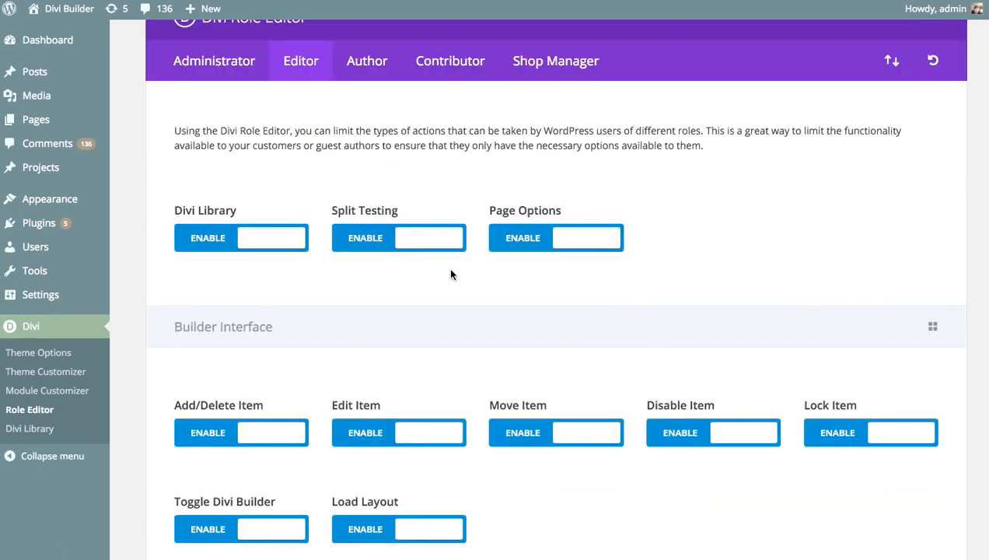
scroll(409, 276, up, 3)
click(200, 191)
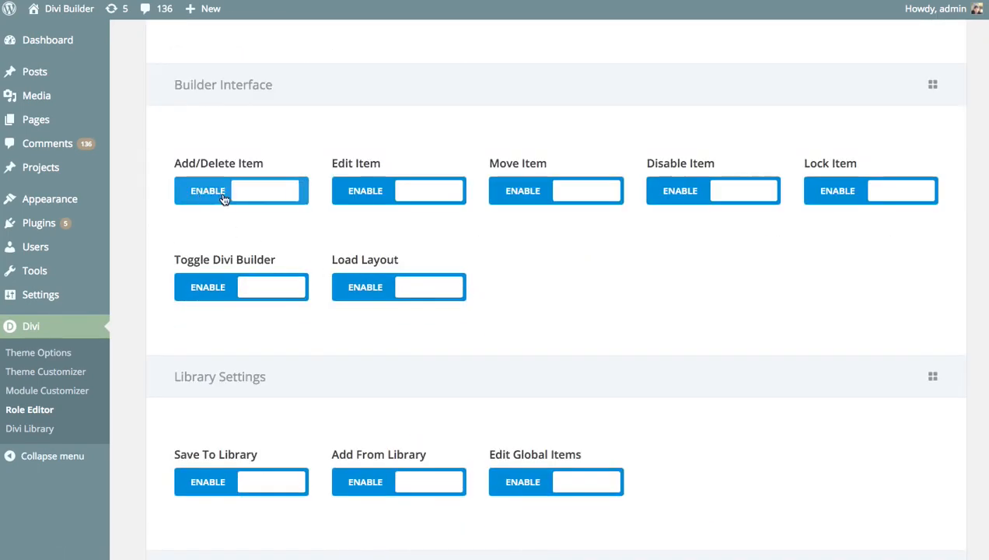
click(418, 292)
click(565, 197)
click(729, 192)
scroll(667, 343, up, 3)
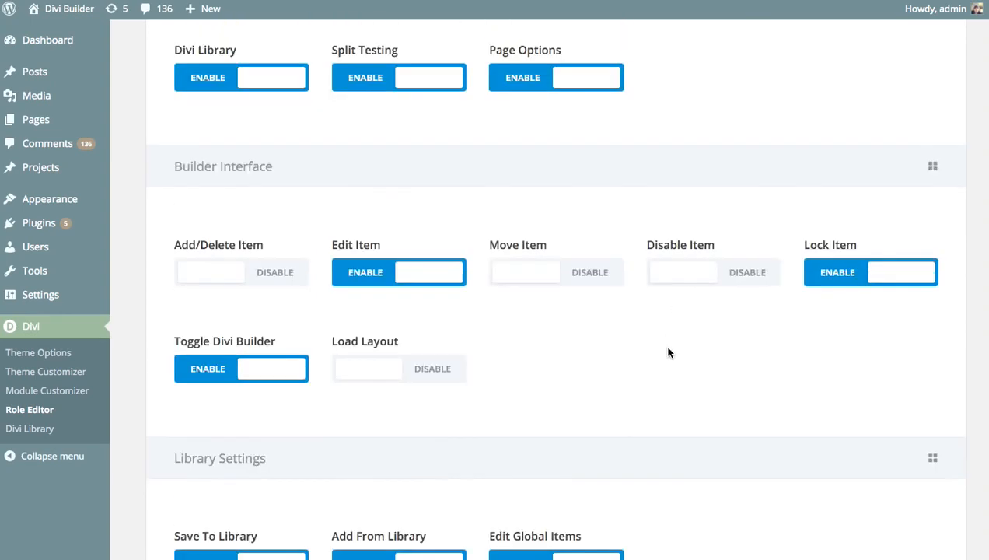
scroll(677, 369, up, 3)
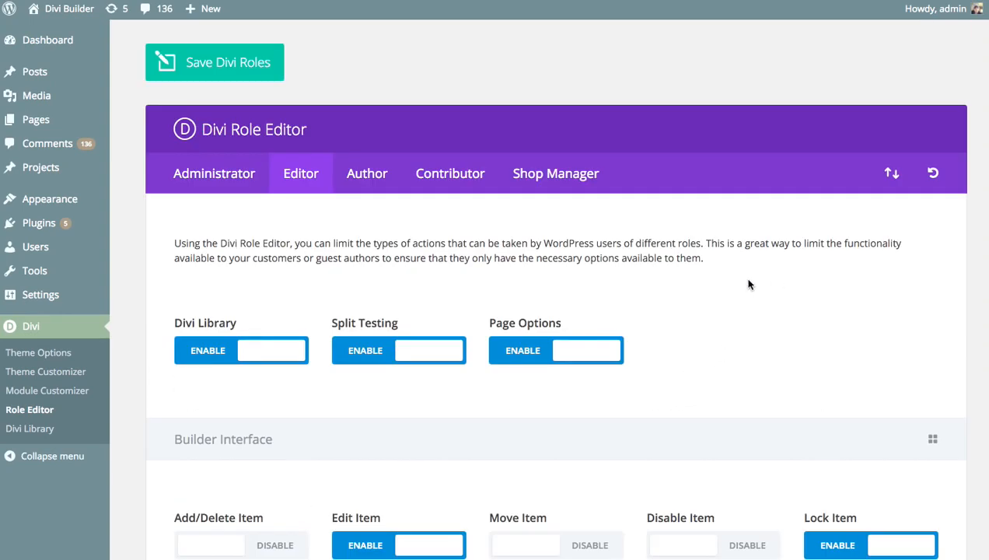
click(236, 67)
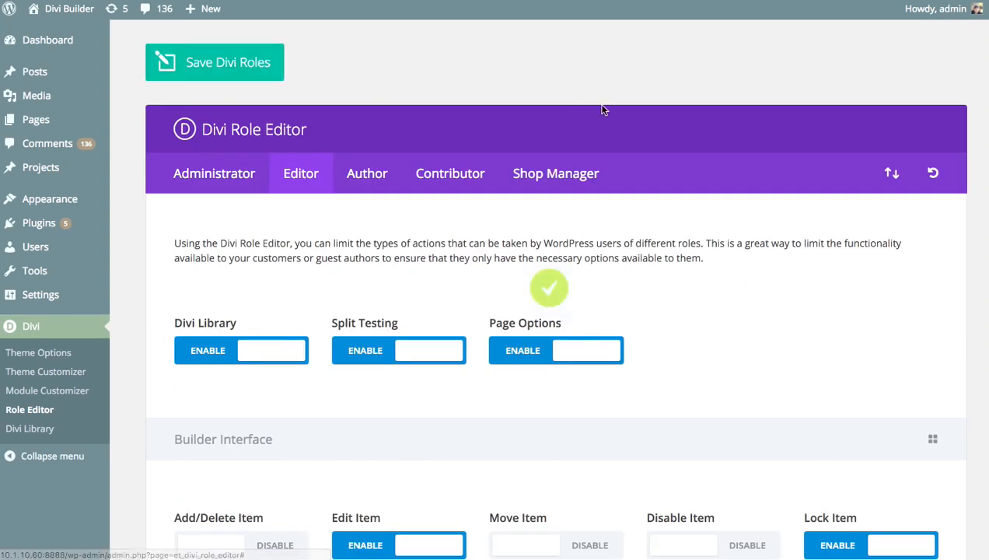
Export the Divi Role Editor settings as a JSON file.
click(892, 172)
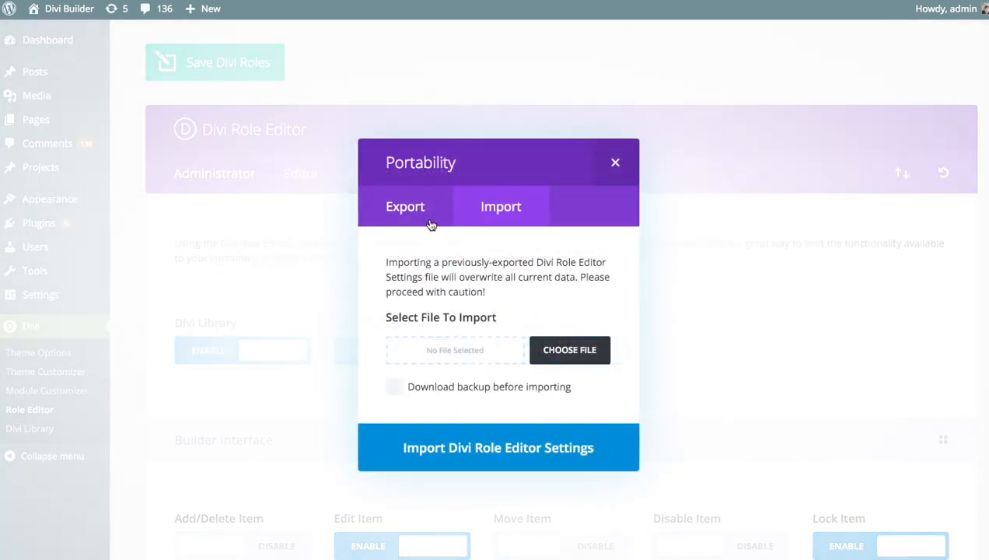
click(432, 225)
click(476, 419)
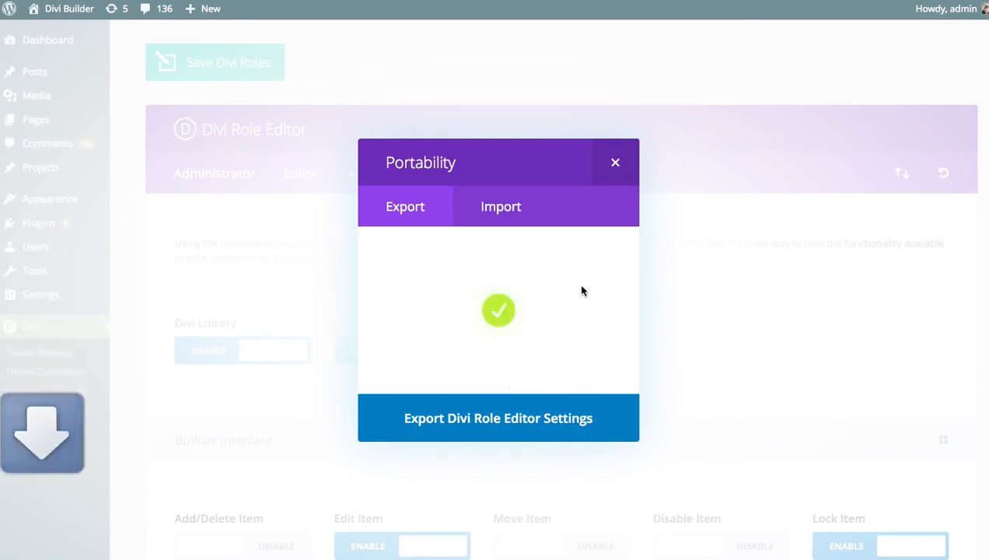
click(615, 162)
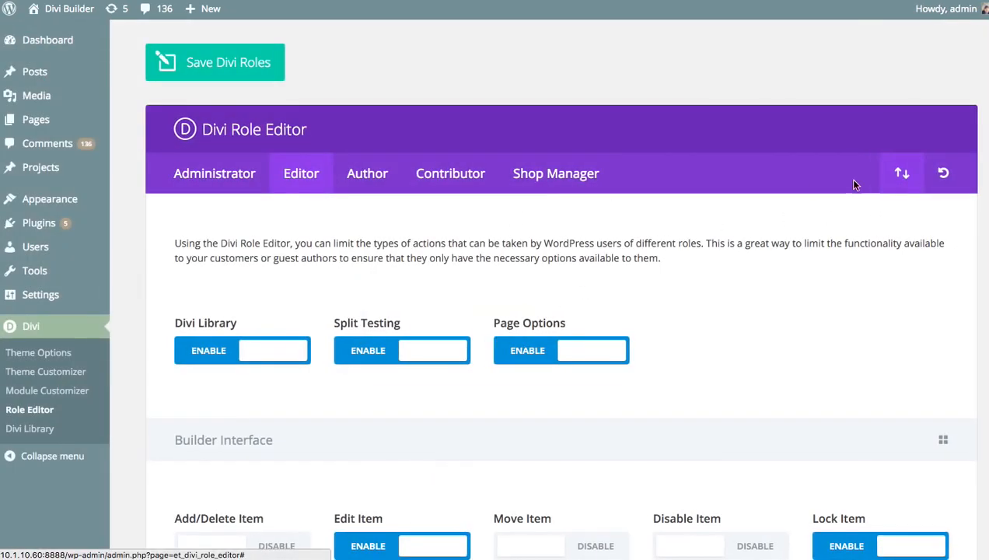
Import Divi Role Editor Settings.json, downloading a backup first.
click(902, 173)
click(523, 210)
click(569, 350)
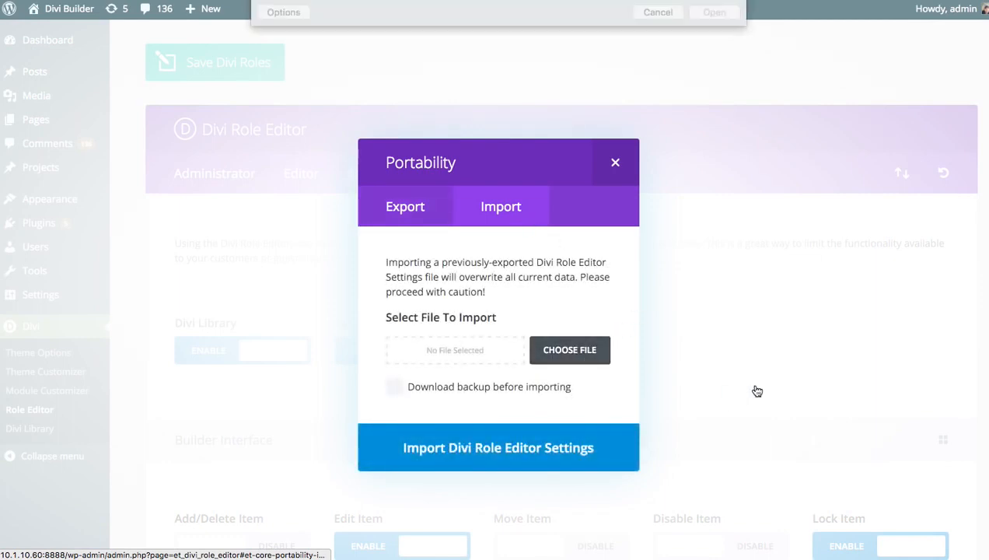
click(455, 74)
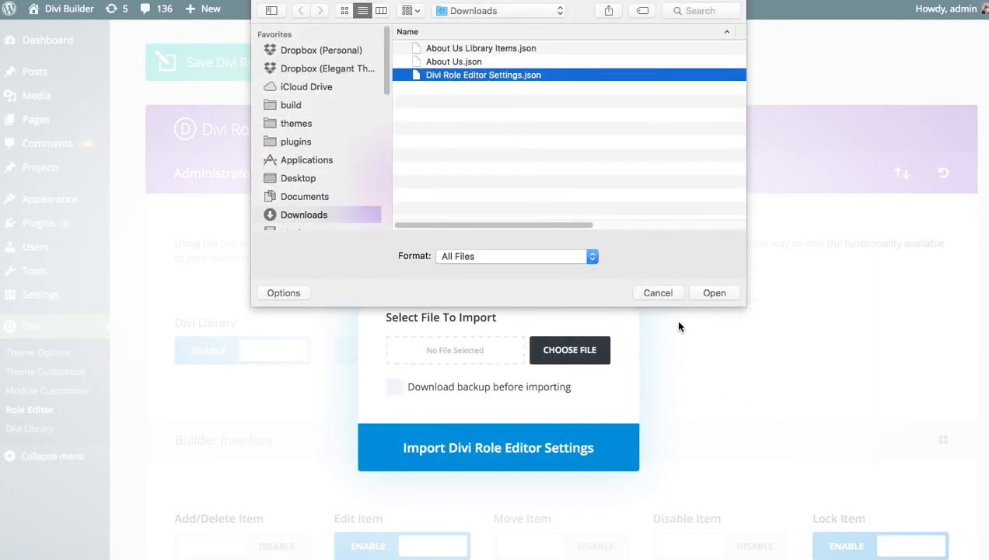
click(714, 293)
click(519, 391)
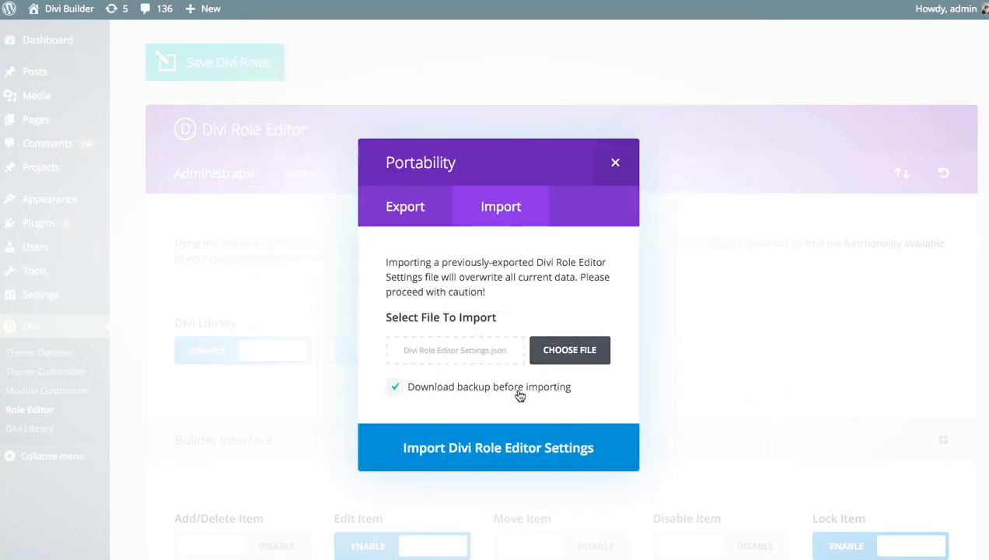
click(529, 450)
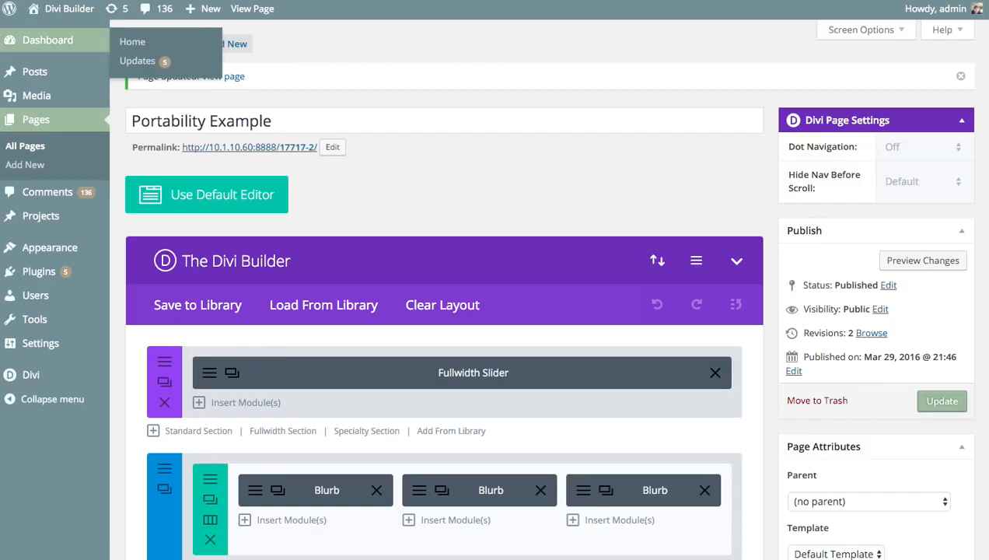
Open Divi Theme Options, preview its Portability import choices, and scroll through the options.
mouse_move(58, 375)
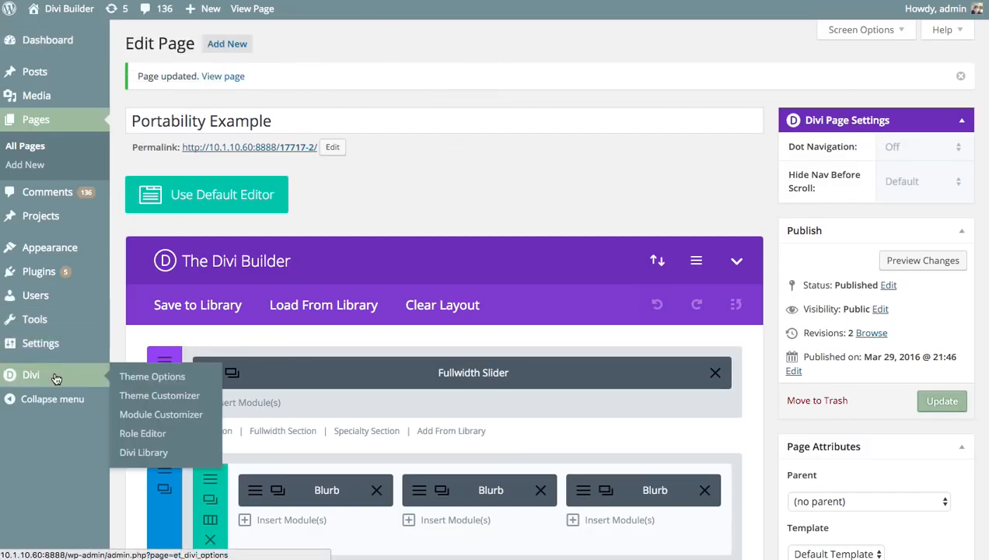
click(152, 376)
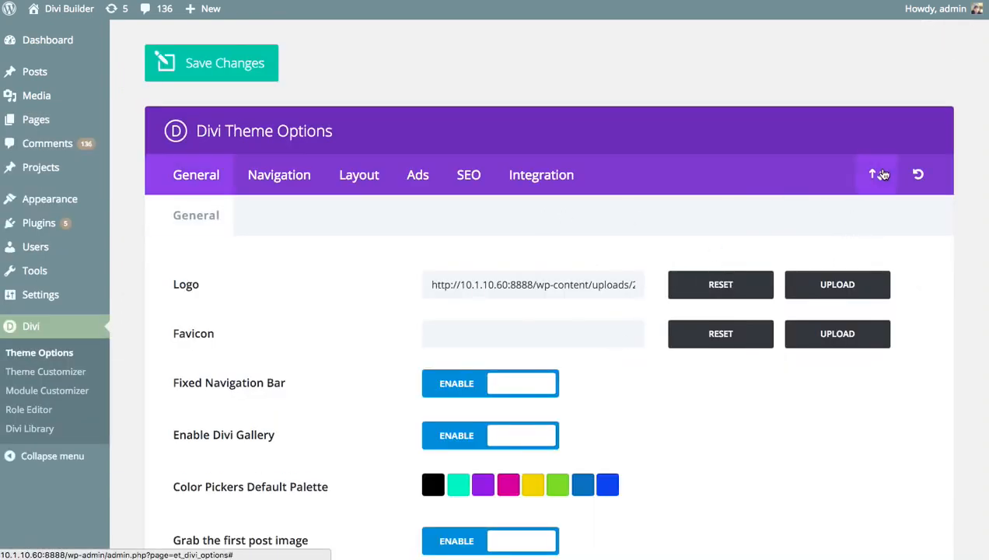
click(877, 174)
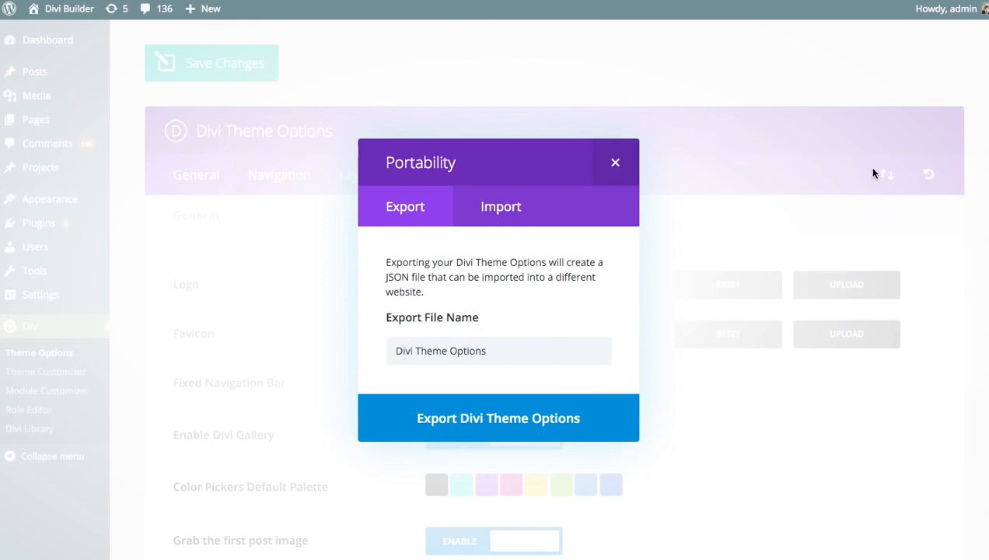
click(500, 210)
click(615, 162)
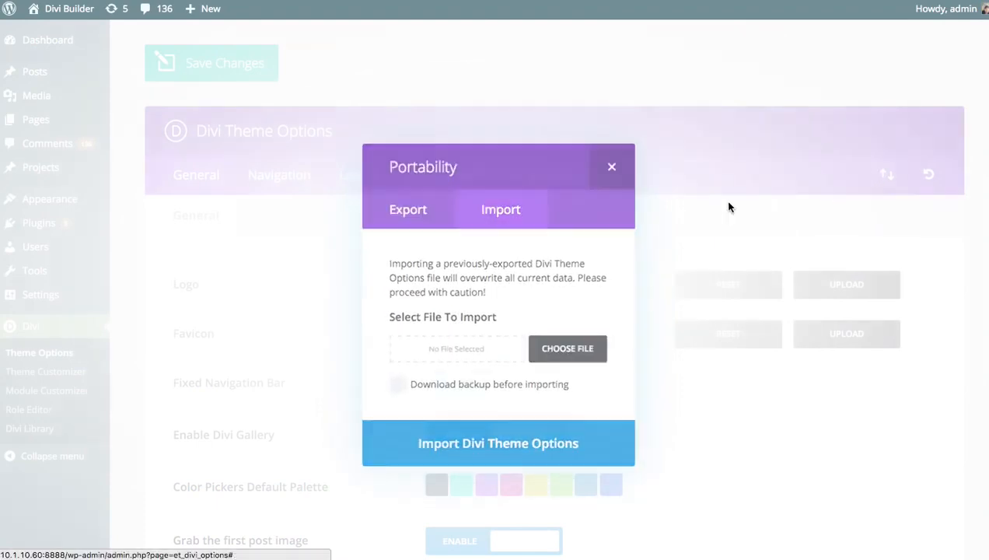
scroll(424, 164, down, 20)
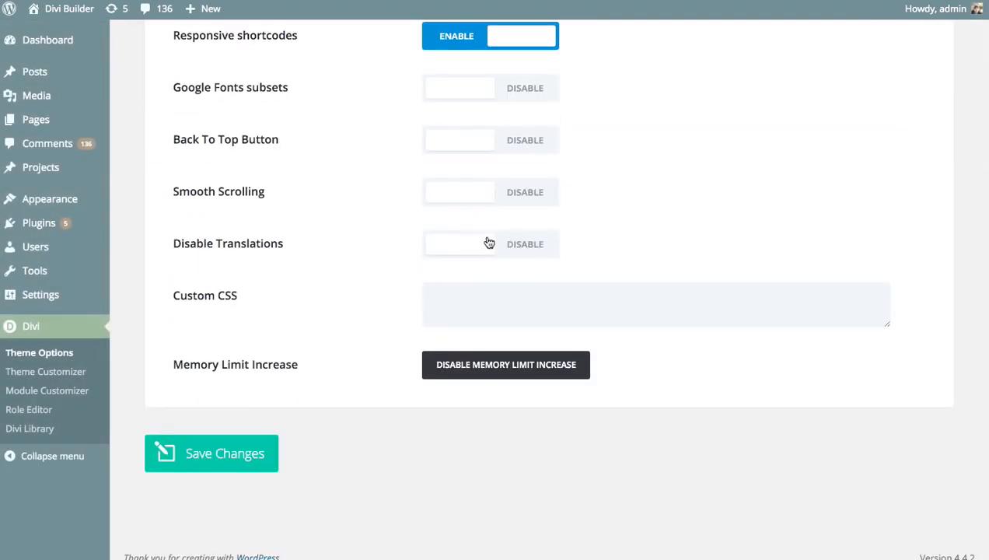
scroll(523, 248, up, 20)
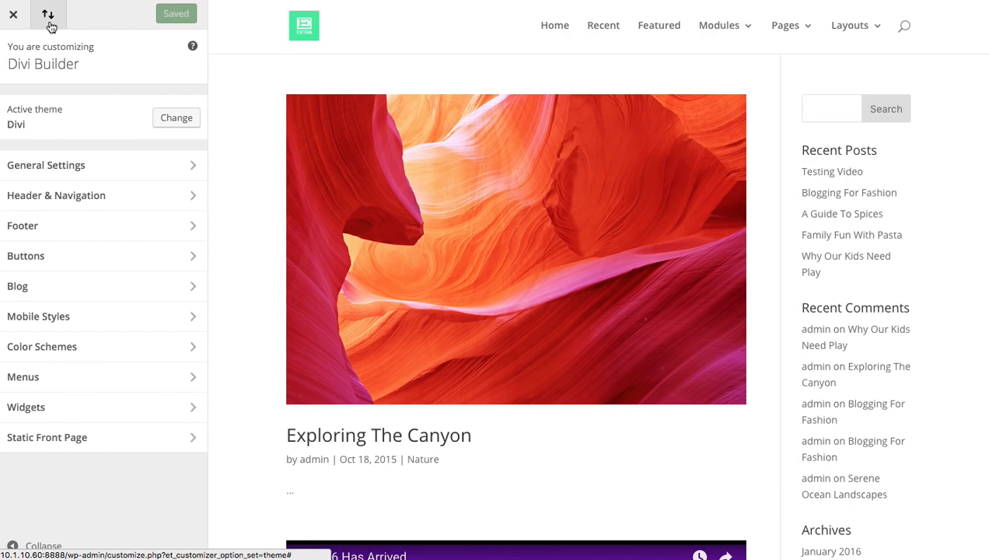
click(48, 15)
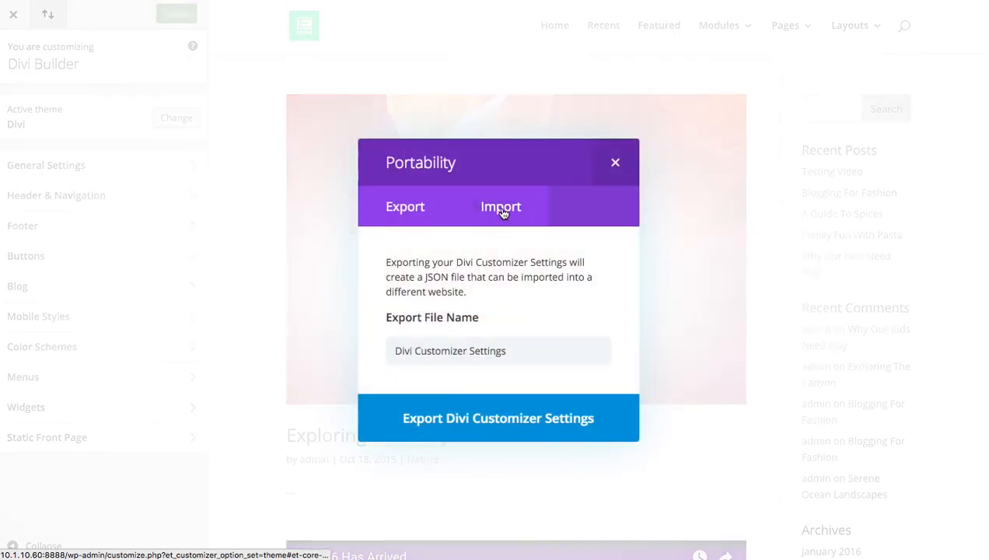
click(502, 212)
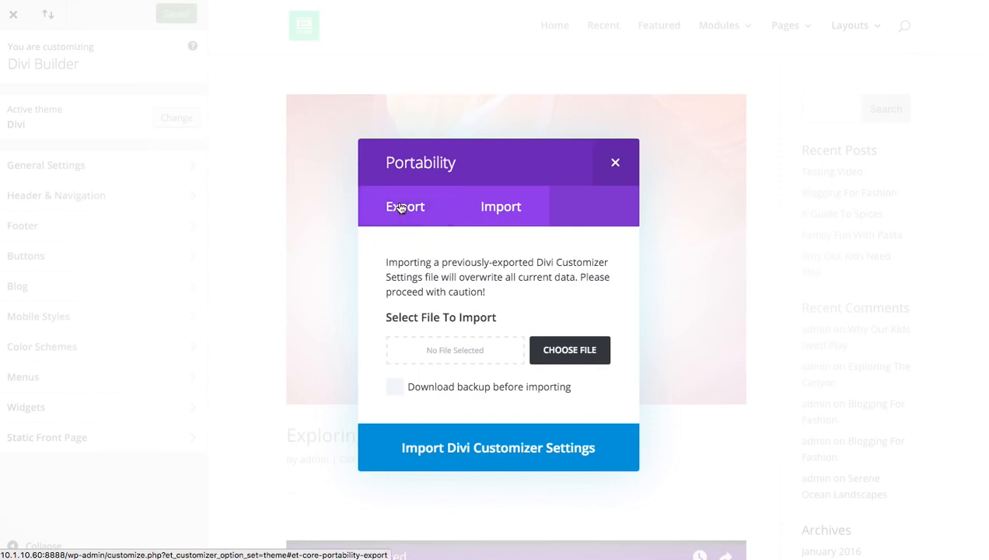
click(400, 209)
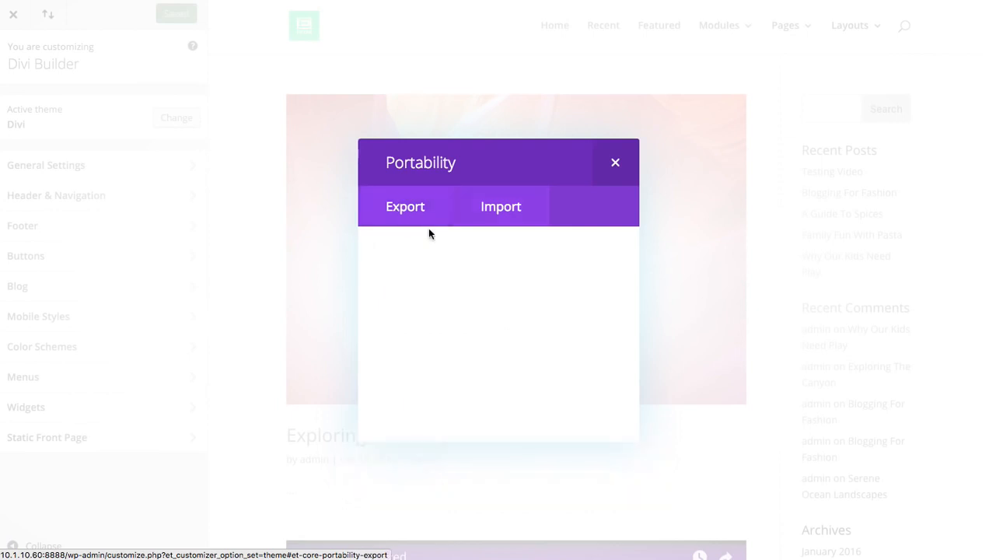
click(619, 165)
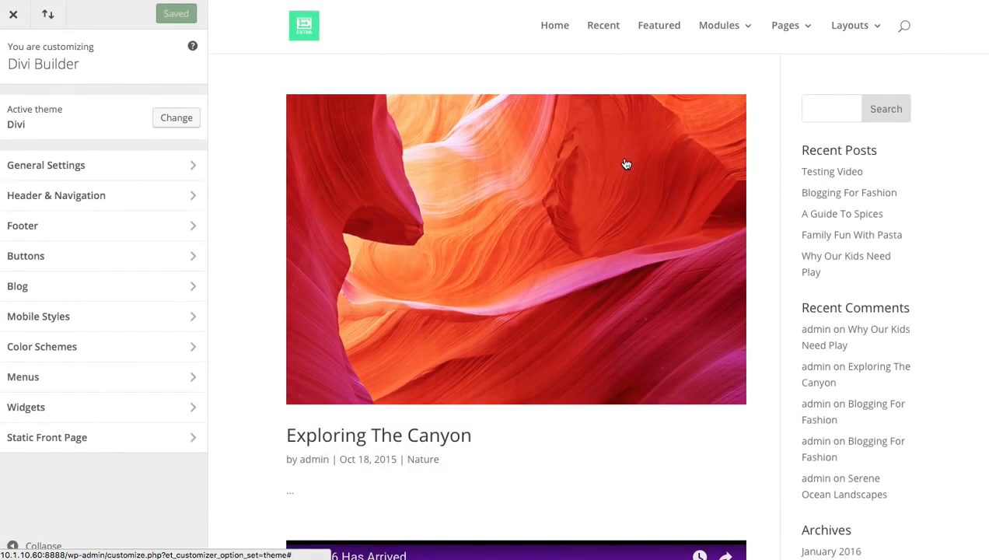